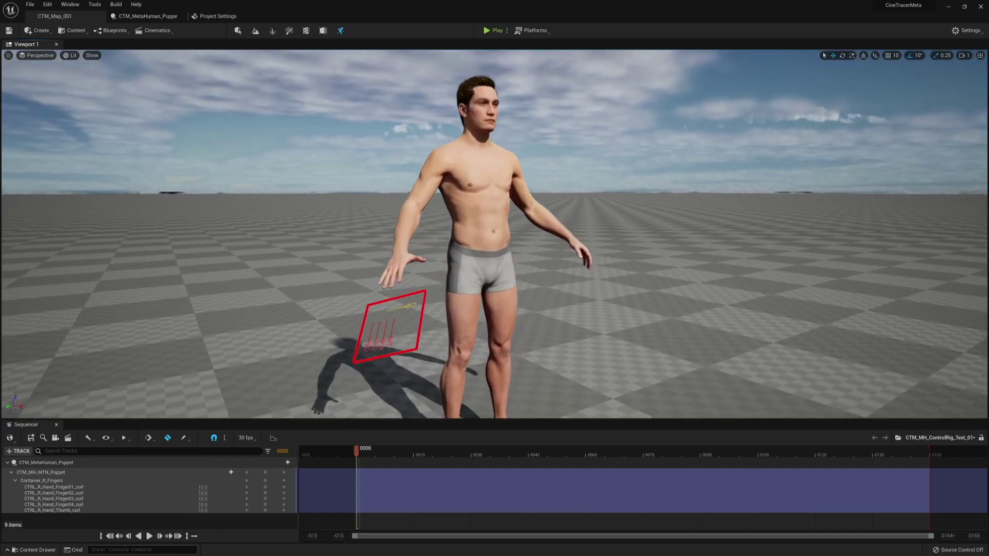
# - Look over the MetaHuman puppet and the right-hand finger control board beside it, and select the puppet
pyautogui.press('e')
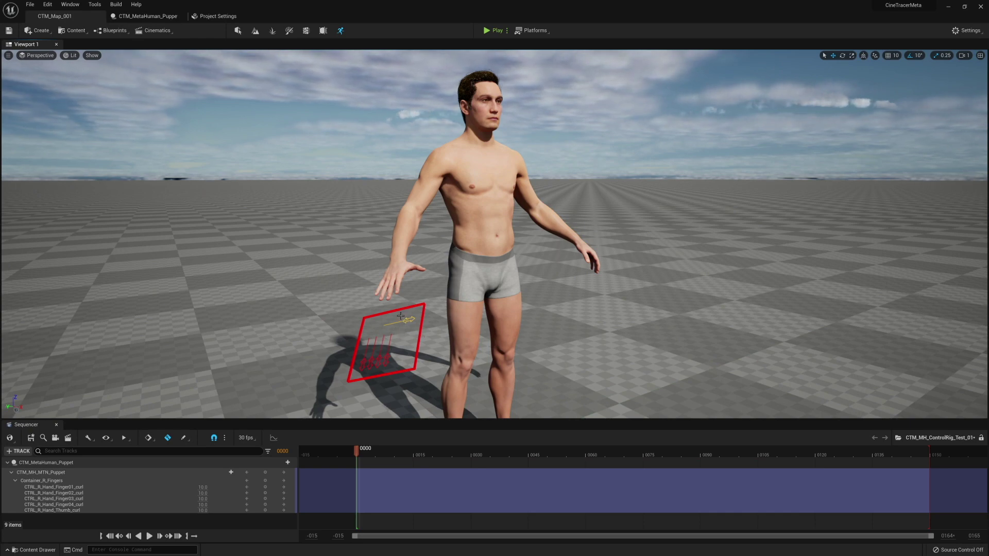
pyautogui.moveTo(454, 310)
pyautogui.mouseDown(button='right')
pyautogui.moveTo(453, 319)
pyautogui.moveTo(454, 307)
pyautogui.mouseUp(button='right')
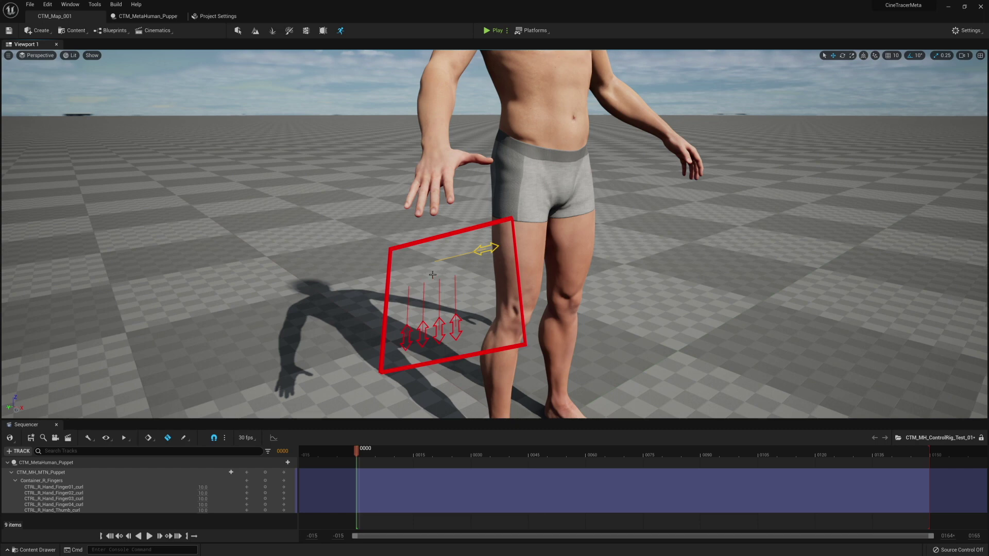
pyautogui.moveTo(497, 270); pyautogui.dragTo(484, 229, button='right')
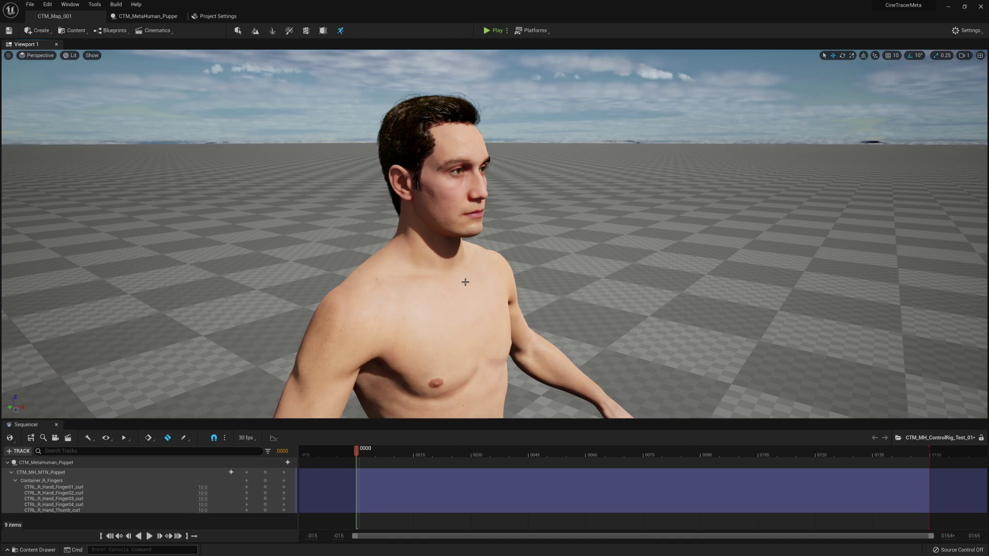
pyautogui.moveTo(464, 288); pyautogui.dragTo(500, 333, button='right')
pyautogui.press('w')
pyautogui.press('s')
pyautogui.press('w')
pyautogui.press('a')
pyautogui.press('s')
pyautogui.click(533, 123)
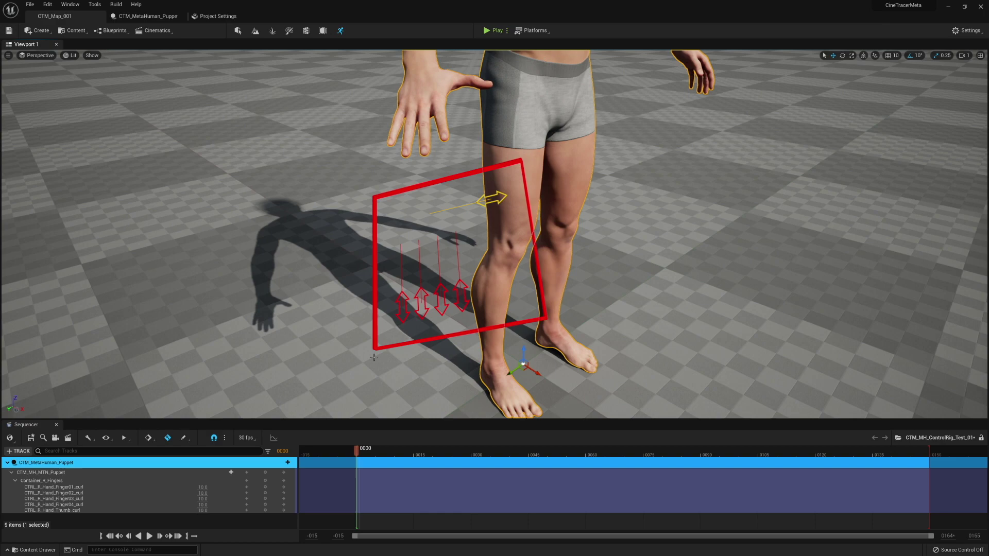
# - Select the right-fingers container and its five curl tracks, from Finger01 to Thumb, and inspect the matching hand and controls
pyautogui.click(59, 481)
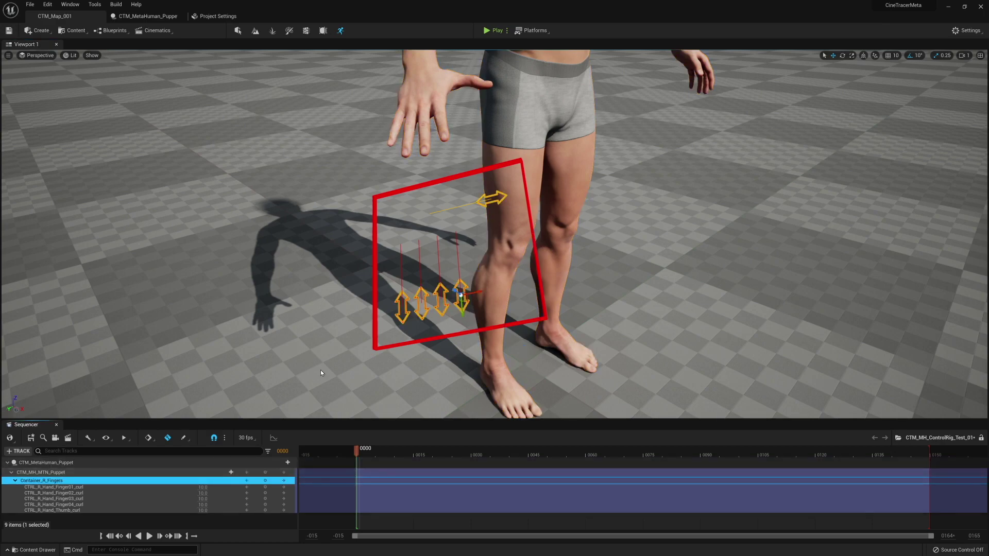
pyautogui.moveTo(449, 284); pyautogui.dragTo(454, 201, button='right')
pyautogui.moveTo(448, 260); pyautogui.dragTo(433, 220, button='right')
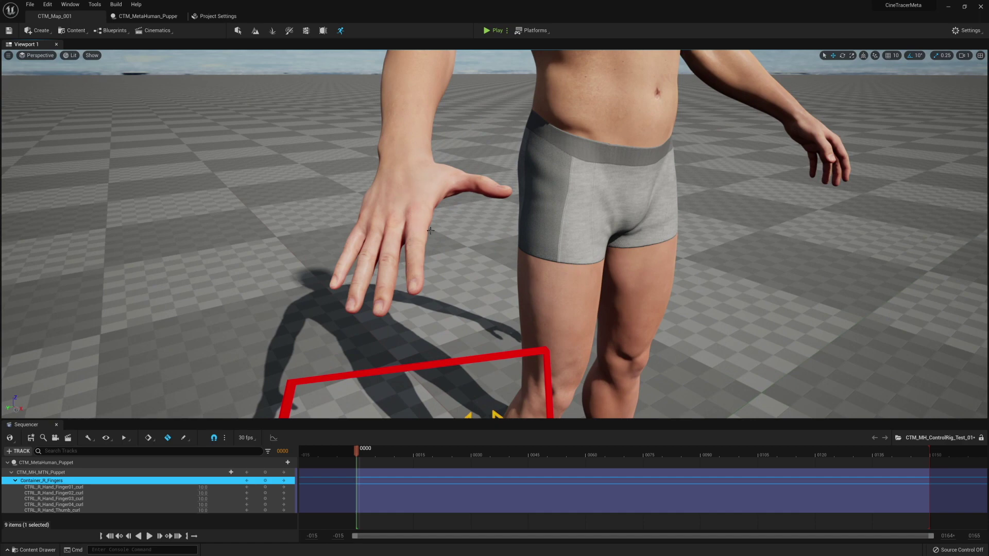
pyautogui.moveTo(422, 230); pyautogui.dragTo(428, 228, button='right')
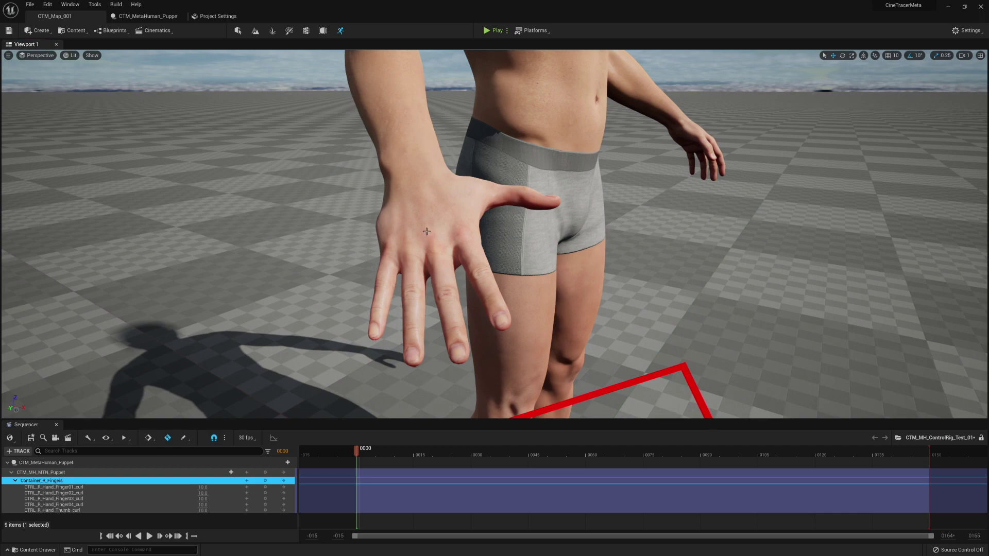
pyautogui.moveTo(464, 236)
pyautogui.mouseDown(button='right')
pyautogui.moveTo(464, 246)
pyautogui.moveTo(456, 228)
pyautogui.moveTo(465, 237)
pyautogui.mouseUp(button='right')
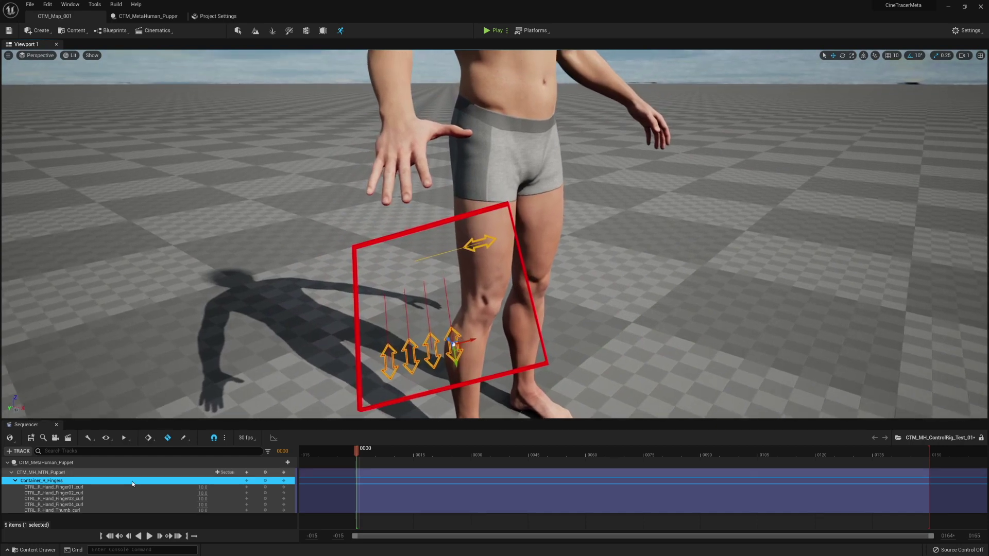
pyautogui.click(87, 487)
pyautogui.keyDown('shift'); pyautogui.click(87, 511); pyautogui.keyUp('shift')
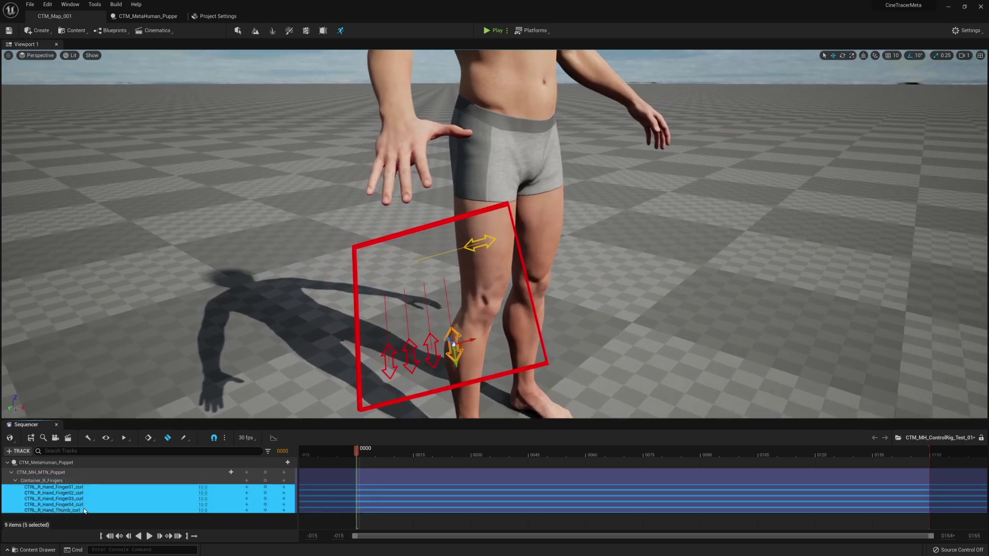
pyautogui.click(72, 481)
# - Curl the puppet's four right-hand fingers closed one by one, sliding each finger's curl control to 0.0
pyautogui.click(86, 488)
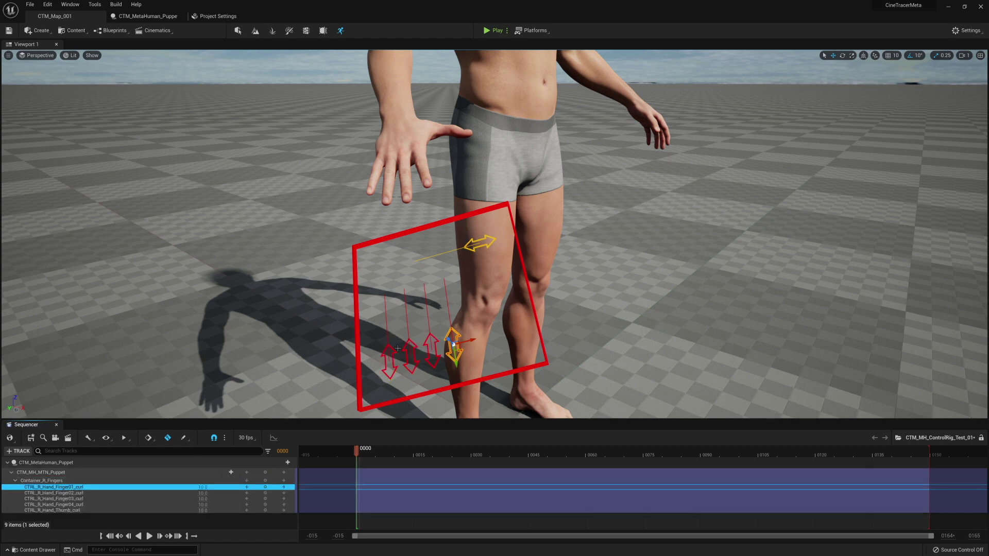
pyautogui.moveTo(457, 364); pyautogui.dragTo(447, 293)
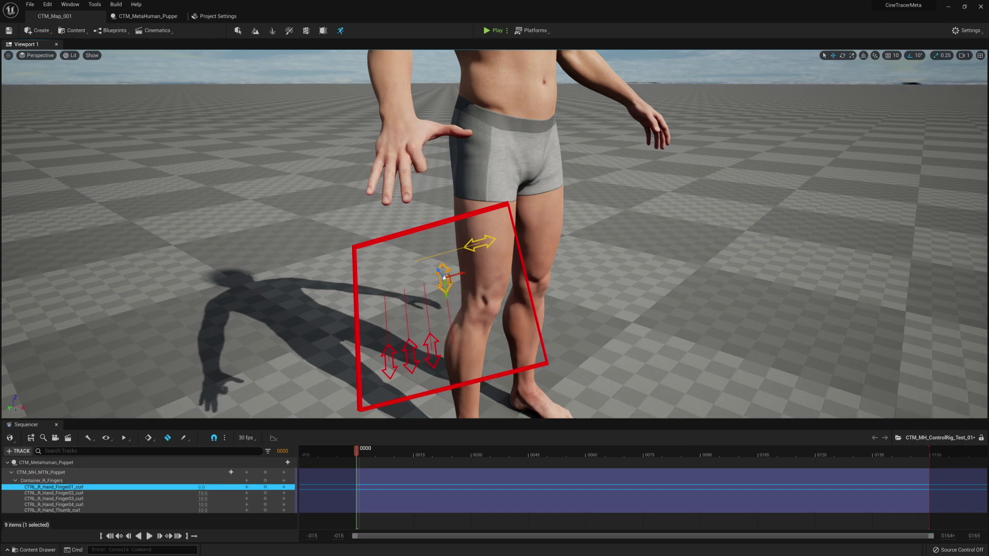
pyautogui.moveTo(432, 355); pyautogui.dragTo(425, 286)
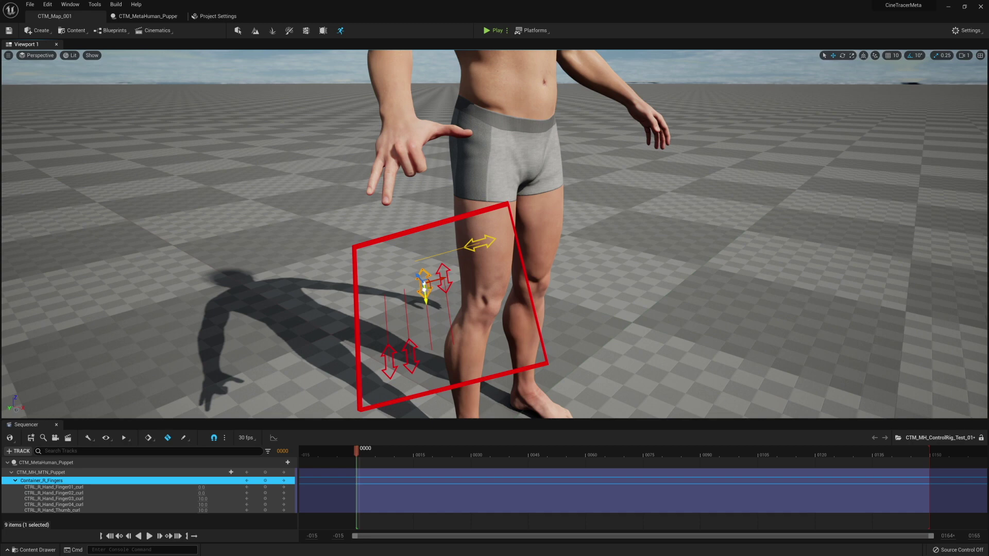
pyautogui.click(416, 350)
pyautogui.moveTo(416, 350); pyautogui.dragTo(405, 293)
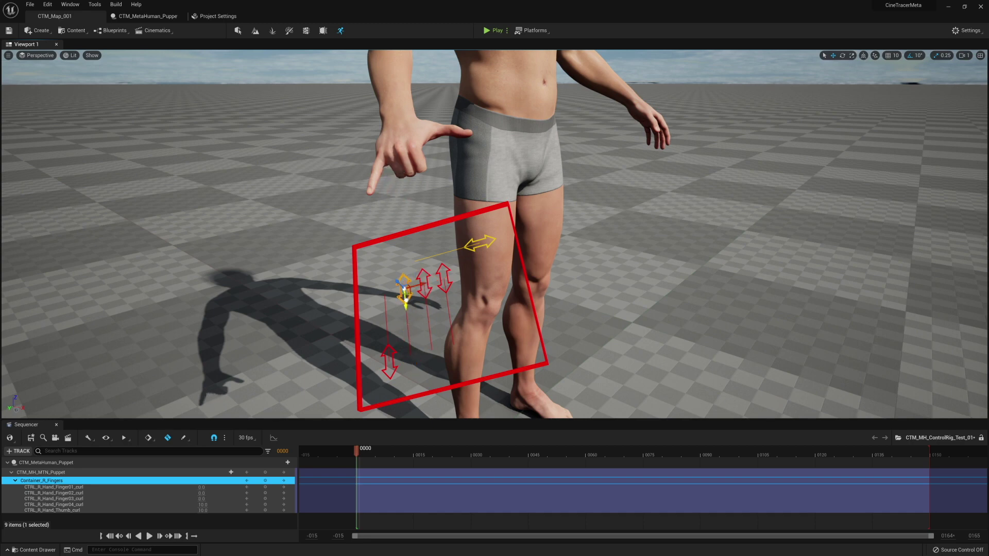
pyautogui.click(395, 353)
pyautogui.moveTo(391, 363); pyautogui.dragTo(387, 294)
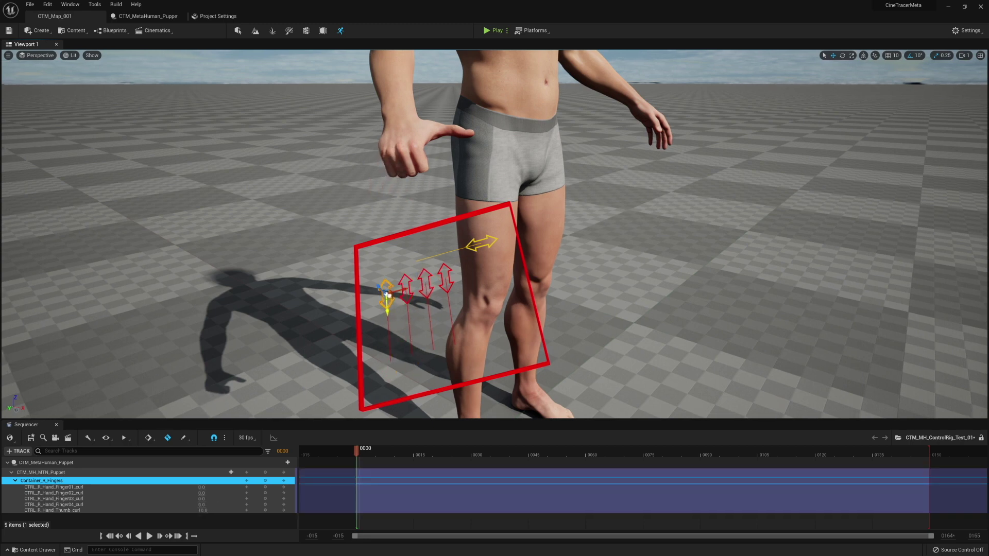
# - Close the right thumb over the fist by sliding its curl control to 0.0, and inspect the hand
pyautogui.moveTo(488, 248); pyautogui.dragTo(417, 261)
pyautogui.moveTo(454, 220); pyautogui.dragTo(288, 208, button='right')
pyautogui.moveTo(485, 369); pyautogui.dragTo(467, 148, button='right')
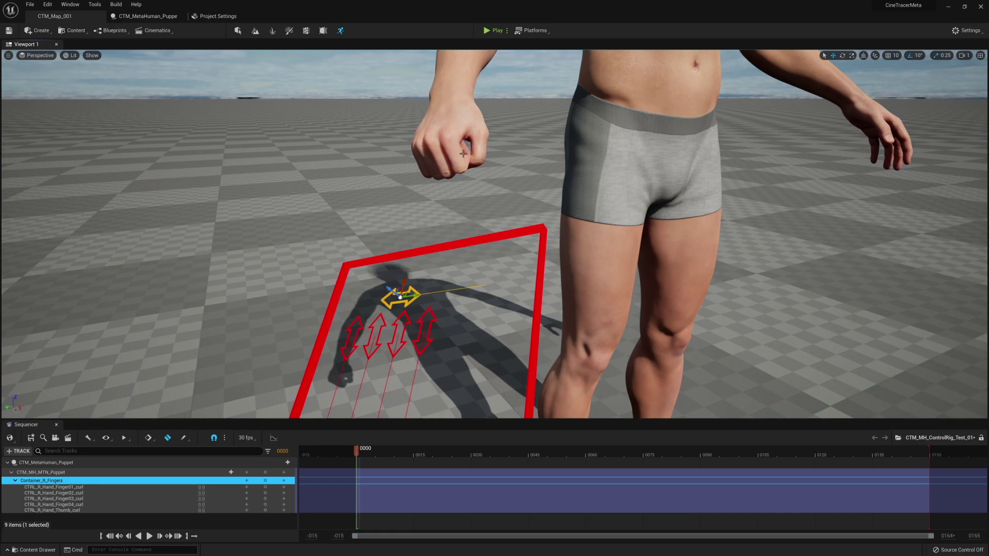
pyautogui.moveTo(475, 167); pyautogui.dragTo(450, 258, button='right')
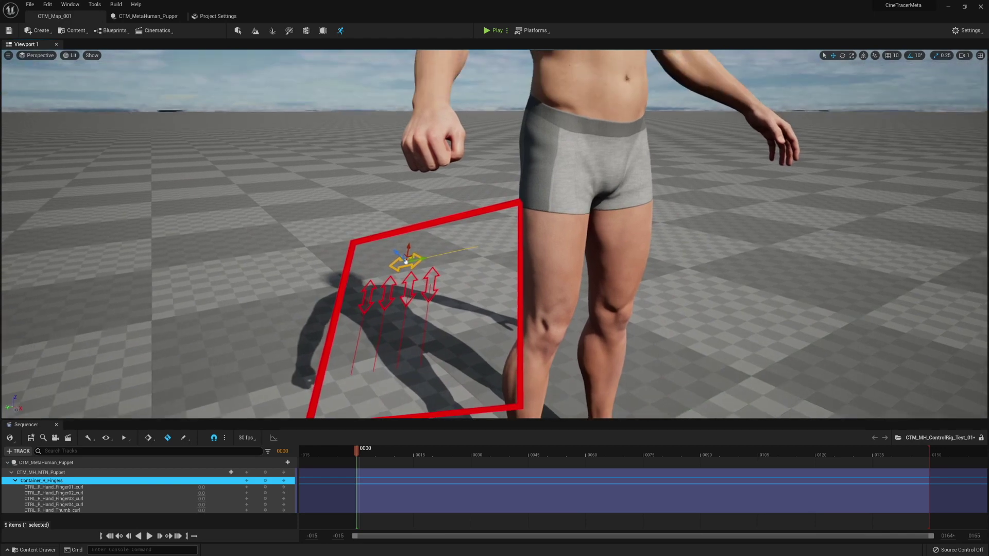
# - Try moving all five right-hand curl controls together, and return the fingers and thumb to a closed fist at 0.0
pyautogui.keyDown('shift'); pyautogui.click(370, 306); pyautogui.keyUp('shift')
pyautogui.keyDown('shift'); pyautogui.click(387, 302); pyautogui.keyUp('shift')
pyautogui.keyDown('shift'); pyautogui.click(407, 300); pyautogui.keyUp('shift')
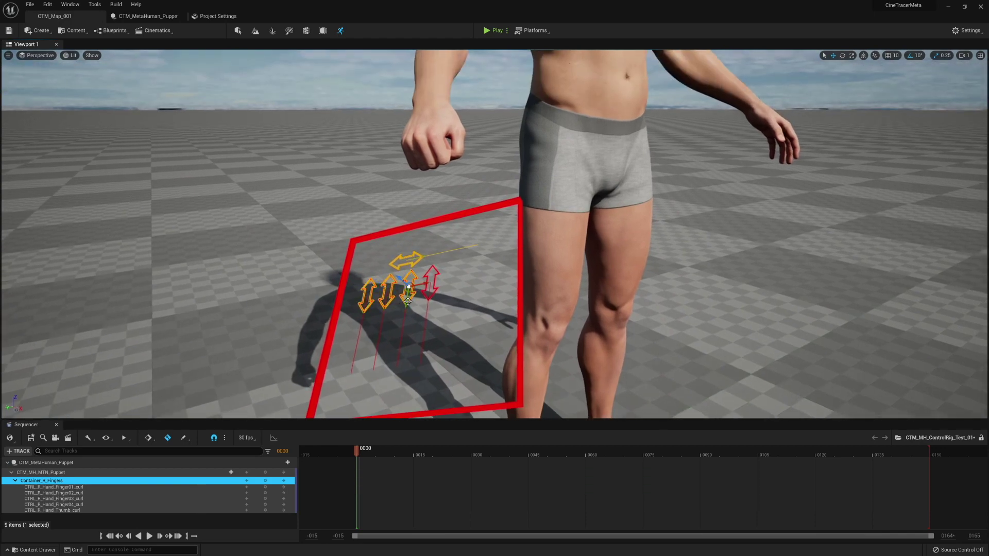
pyautogui.keyDown('shift'); pyautogui.click(427, 298); pyautogui.keyUp('shift')
pyautogui.moveTo(427, 297); pyautogui.dragTo(391, 413)
pyautogui.moveTo(420, 364); pyautogui.dragTo(503, 255)
pyautogui.click(405, 265)
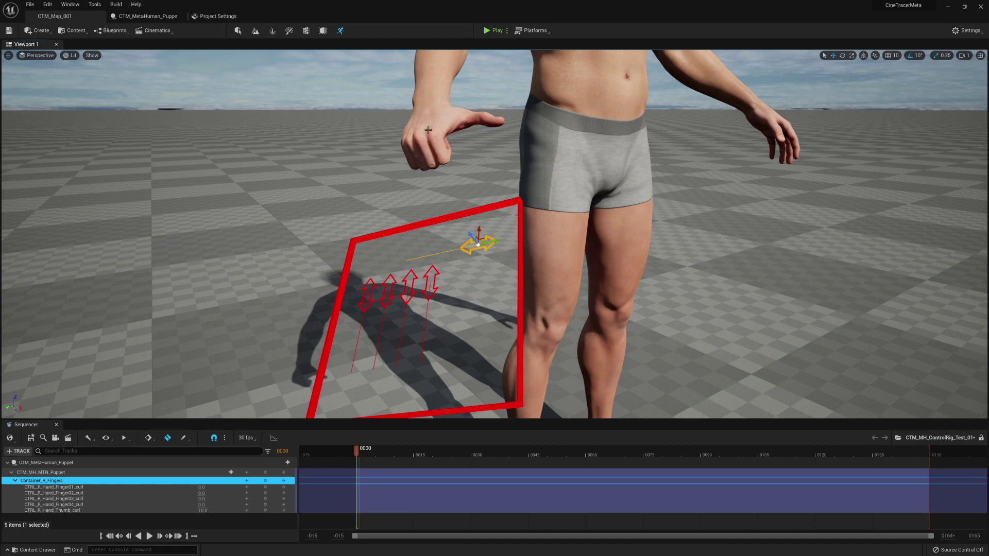
pyautogui.moveTo(492, 242); pyautogui.dragTo(406, 261)
# - Extend the right index finger out of the fist by sliding the Finger01 curl control to 10.0
pyautogui.click(425, 295)
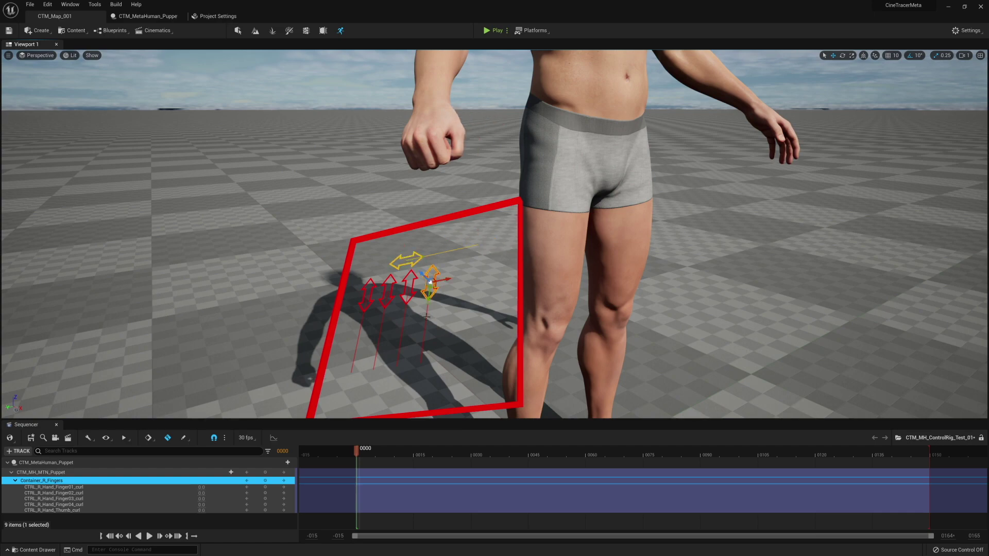
pyautogui.moveTo(426, 295); pyautogui.dragTo(416, 370)
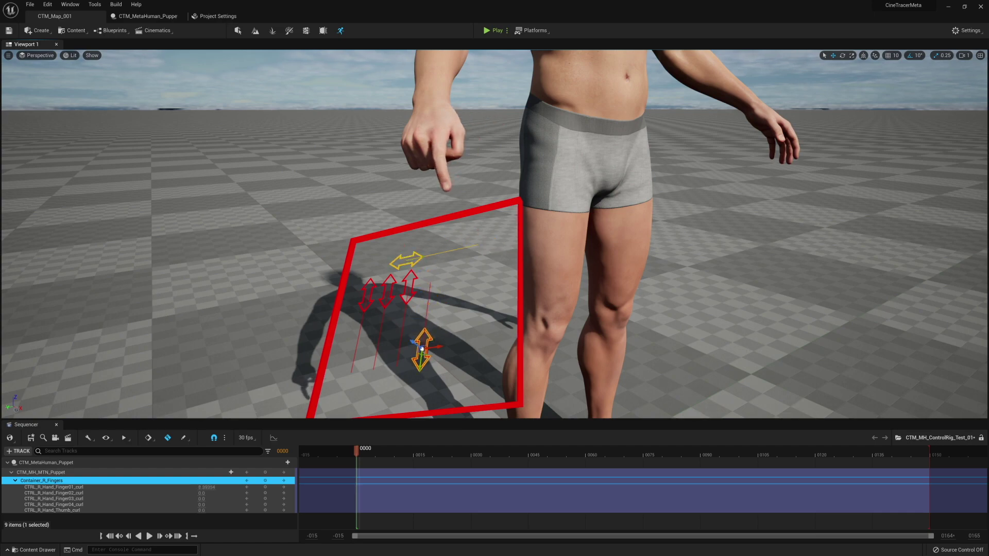
pyautogui.moveTo(432, 288); pyautogui.dragTo(350, 276, button='right')
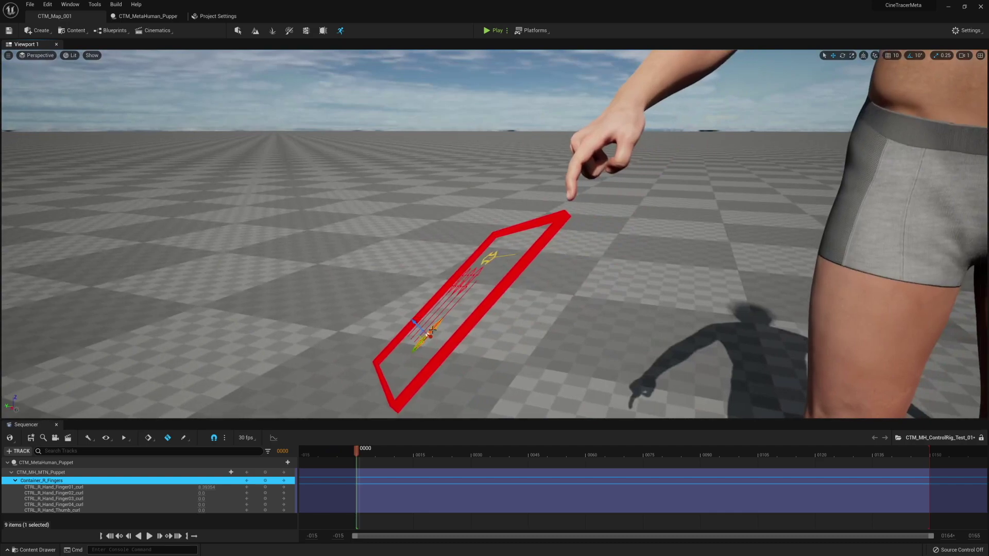
pyautogui.moveTo(419, 347); pyautogui.dragTo(416, 351)
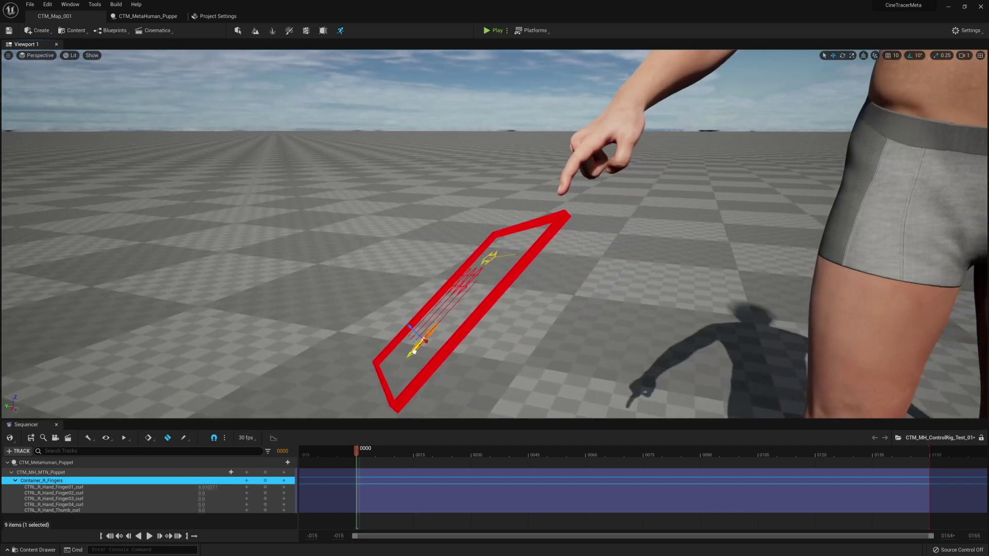
pyautogui.moveTo(439, 318); pyautogui.dragTo(459, 321, button='right')
pyautogui.keyDown('alt'); pyautogui.moveTo(439, 318); pyautogui.dragTo(534, 205); pyautogui.keyUp('alt')
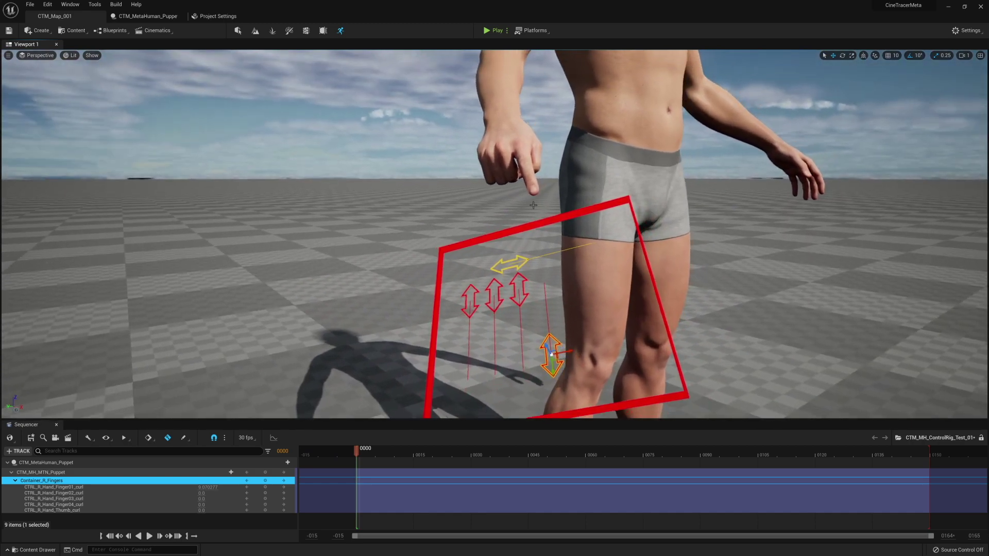
pyautogui.moveTo(549, 335); pyautogui.dragTo(552, 363)
# - Try extending the right little finger alongside the index finger with the Finger04 curl control, and select the thumb control
pyautogui.moveTo(470, 297); pyautogui.dragTo(468, 370)
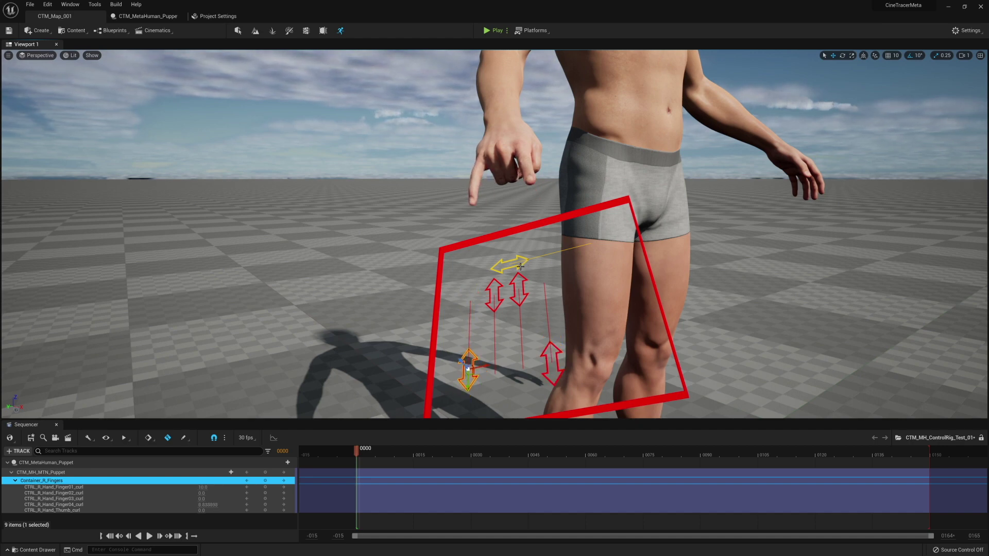
pyautogui.moveTo(520, 266); pyautogui.dragTo(441, 258)
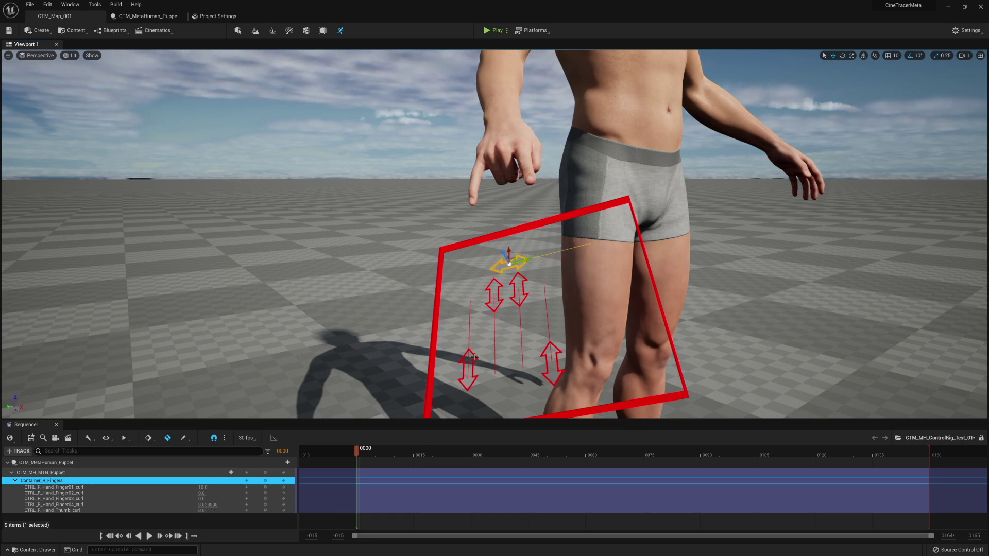
# - Curl the little finger back to 0.0 and extend the index and middle fingers side by side to about 9.2
pyautogui.moveTo(474, 356); pyautogui.dragTo(557, 344)
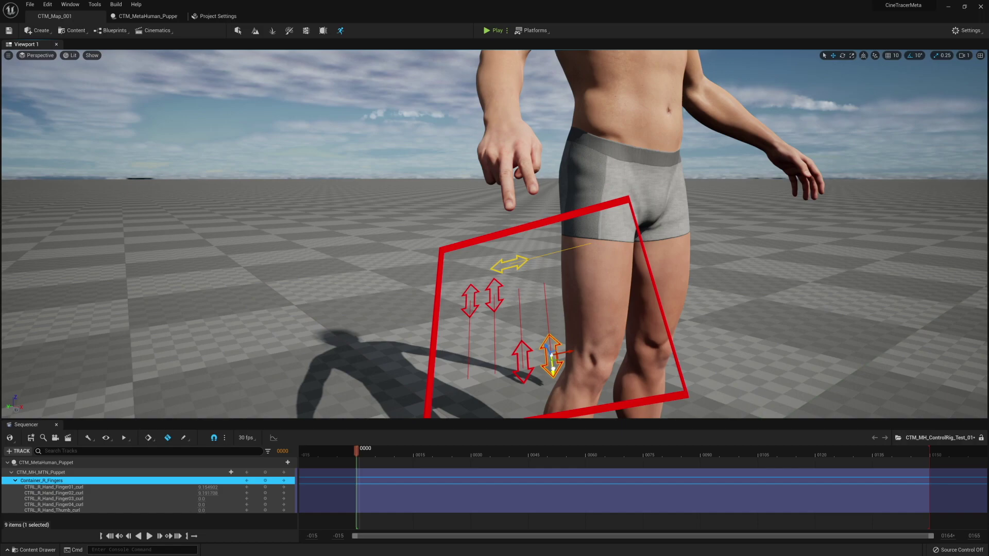
pyautogui.moveTo(554, 255); pyautogui.dragTo(544, 198, button='right')
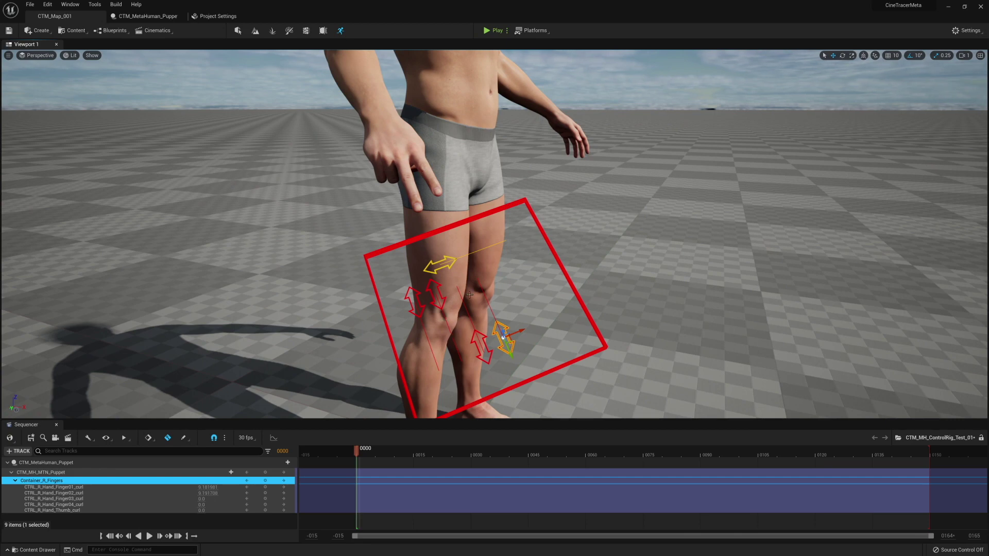
pyautogui.moveTo(469, 294); pyautogui.dragTo(462, 293, button='right')
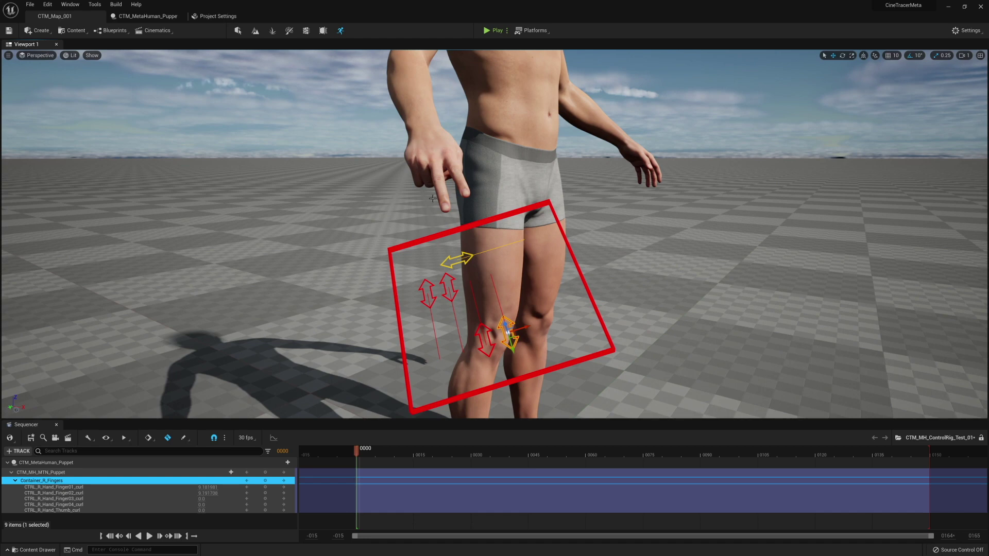
# - Open the right thumb slightly by sliding its curl control to about 2.1
pyautogui.click(71, 474)
pyautogui.click(71, 480)
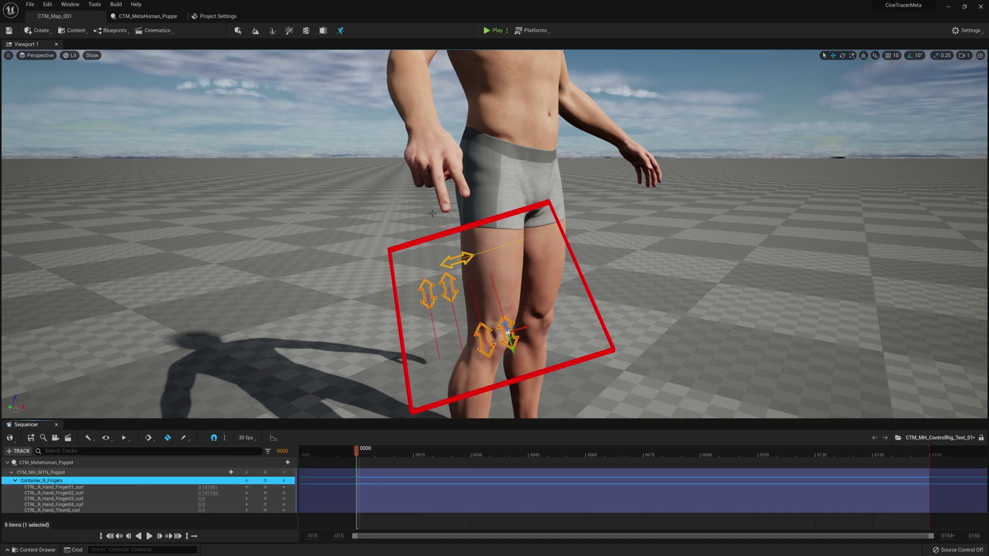
pyautogui.click(468, 264)
pyautogui.moveTo(467, 264)
pyautogui.mouseDown()
pyautogui.moveTo(528, 237)
pyautogui.moveTo(481, 268)
pyautogui.moveTo(502, 252)
pyautogui.moveTo(478, 256)
pyautogui.mouseUp()
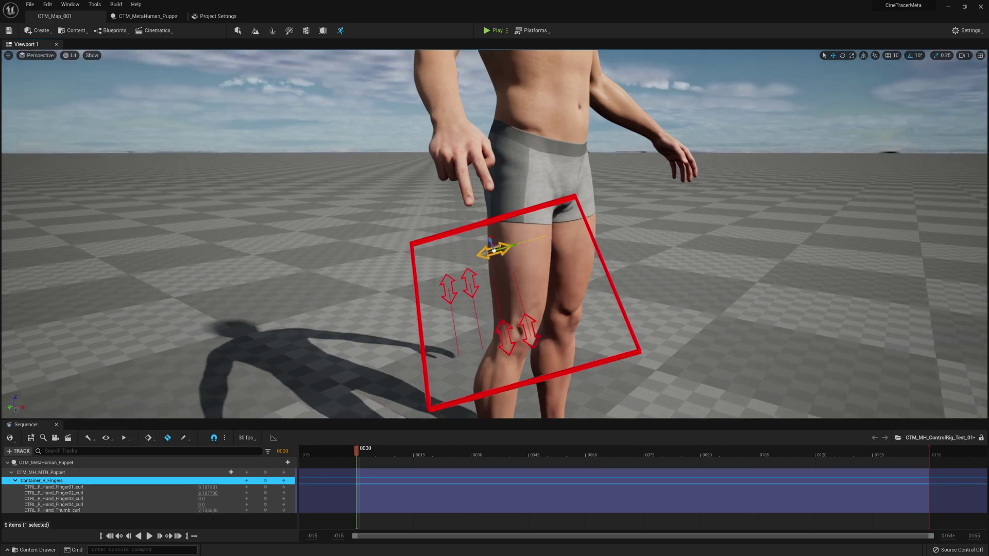
pyautogui.moveTo(478, 256); pyautogui.dragTo(399, 252, button='right')
pyautogui.keyDown('alt'); pyautogui.moveTo(484, 256); pyautogui.dragTo(508, 228); pyautogui.keyUp('alt')
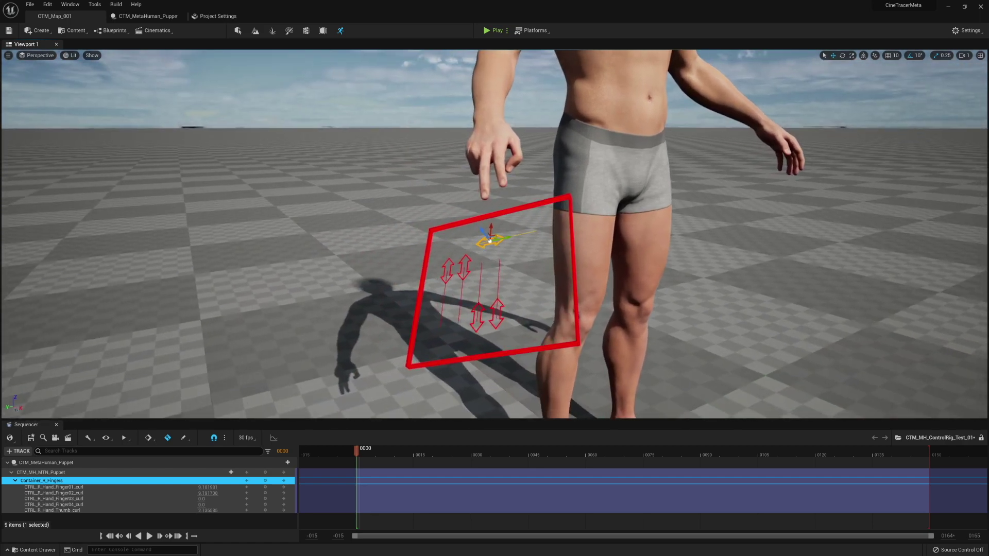
# - Select the index and middle finger curl controls together, set both to about 9.0, and inspect the hand pose
pyautogui.moveTo(472, 316)
pyautogui.mouseDown(button='right')
pyautogui.moveTo(502, 322)
pyautogui.moveTo(471, 317)
pyautogui.mouseUp(button='right')
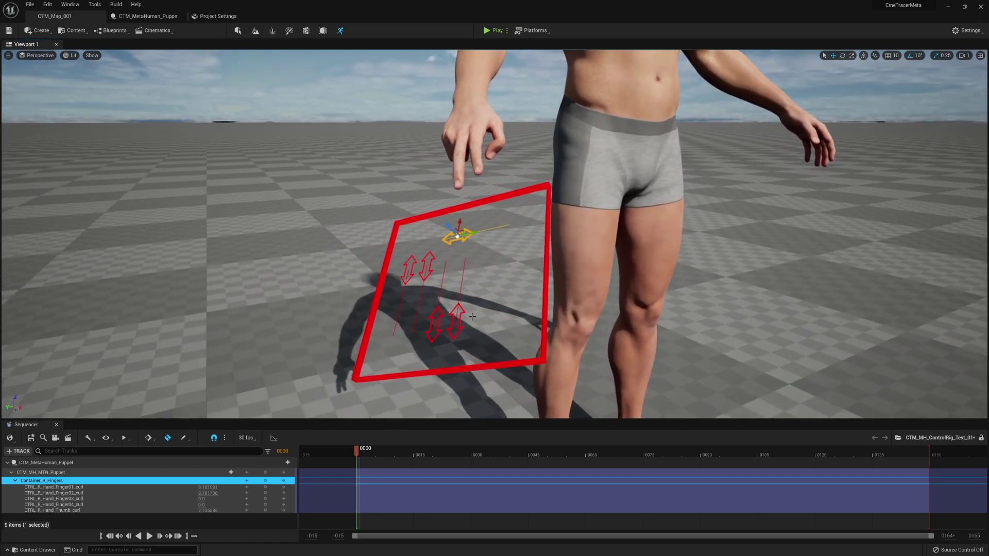
pyautogui.click(438, 316)
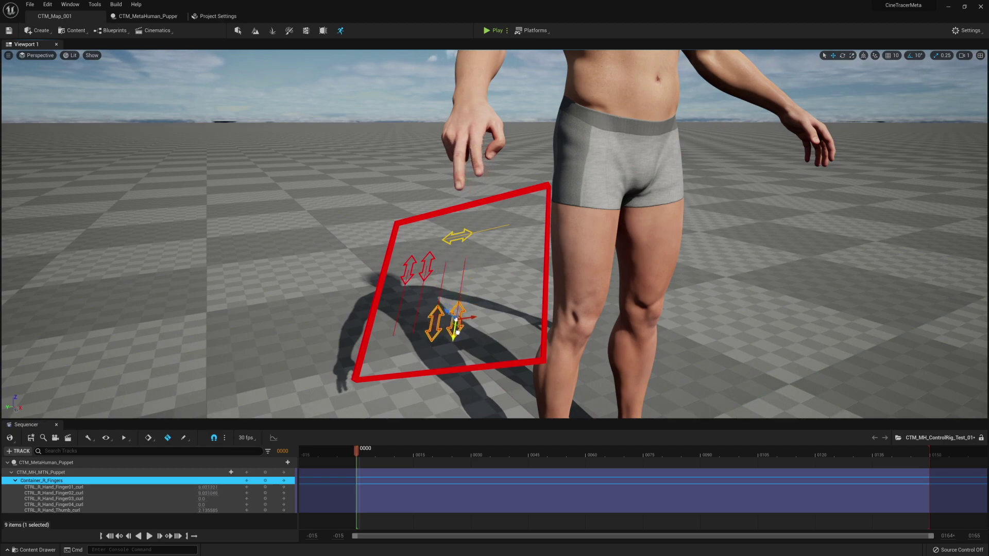
pyautogui.moveTo(457, 332); pyautogui.dragTo(477, 274, button='right')
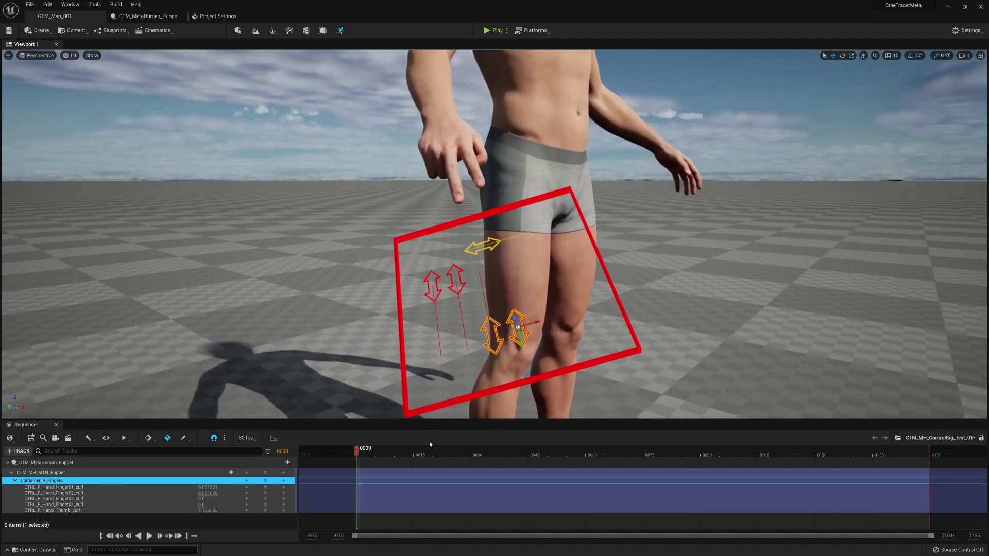
pyautogui.moveTo(491, 235); pyautogui.dragTo(541, 215, button='right')
pyautogui.moveTo(464, 253); pyautogui.dragTo(485, 267, button='right')
pyautogui.moveTo(520, 151); pyautogui.dragTo(539, 134, button='right')
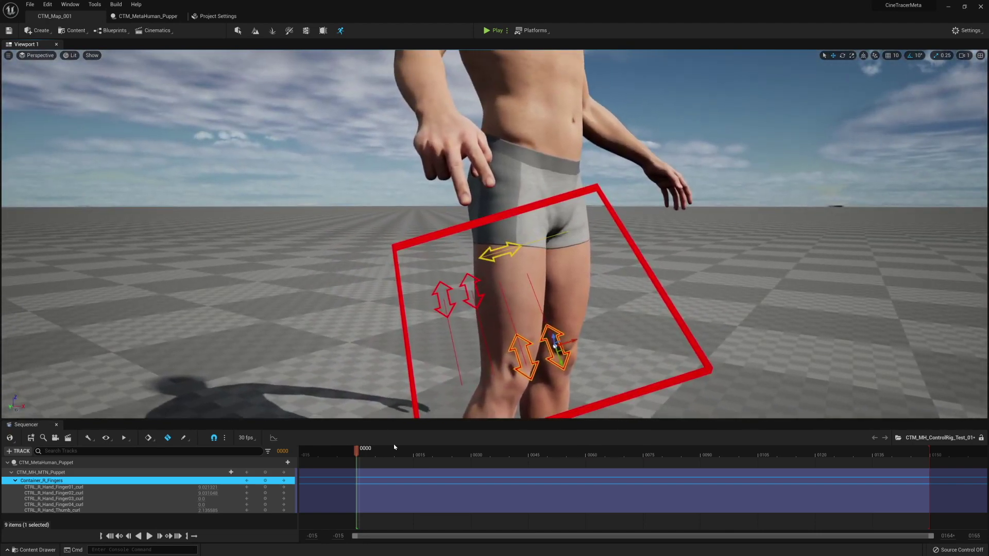
# - Select all five right-hand curl controls, slide them together through fist and open hand to about 7.2, and key them at frame 0
pyautogui.click(162, 487)
pyautogui.keyDown('shift'); pyautogui.click(137, 511); pyautogui.keyUp('shift')
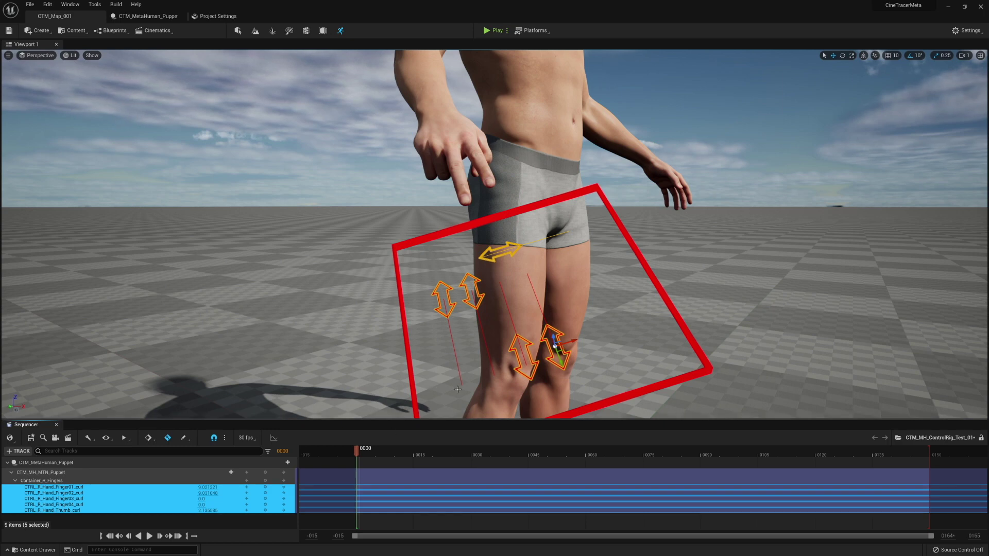
pyautogui.moveTo(567, 364); pyautogui.dragTo(498, 269)
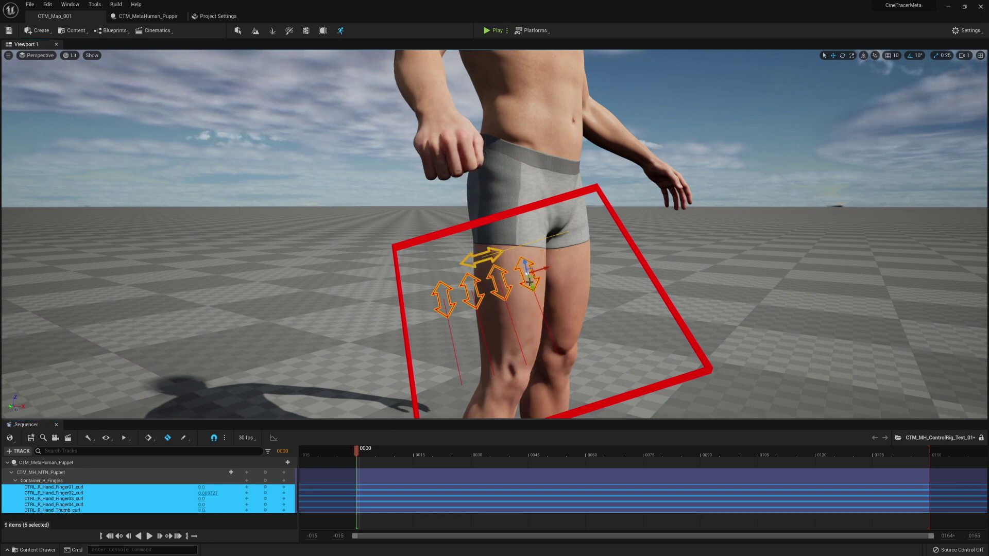
pyautogui.moveTo(529, 282); pyautogui.dragTo(546, 297)
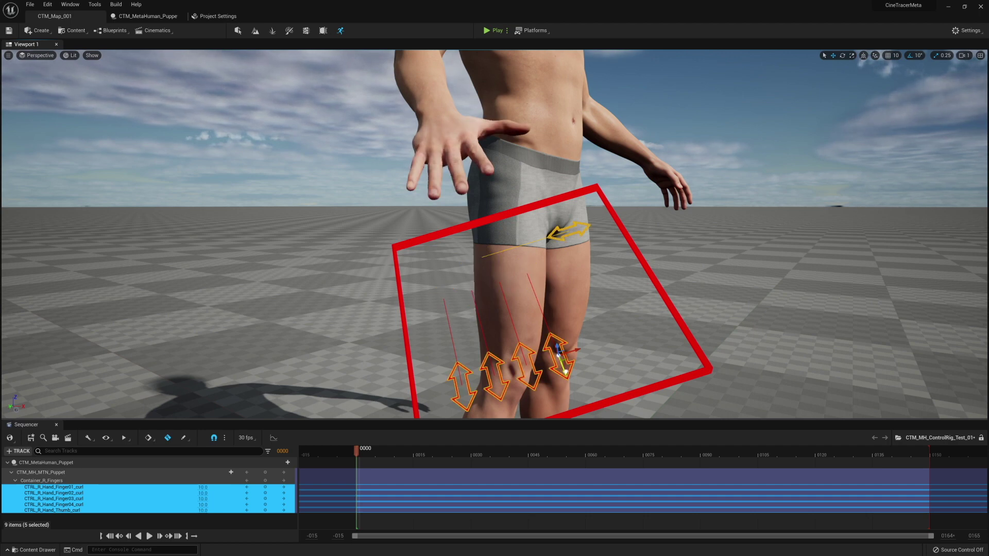
pyautogui.moveTo(565, 367); pyautogui.dragTo(549, 331)
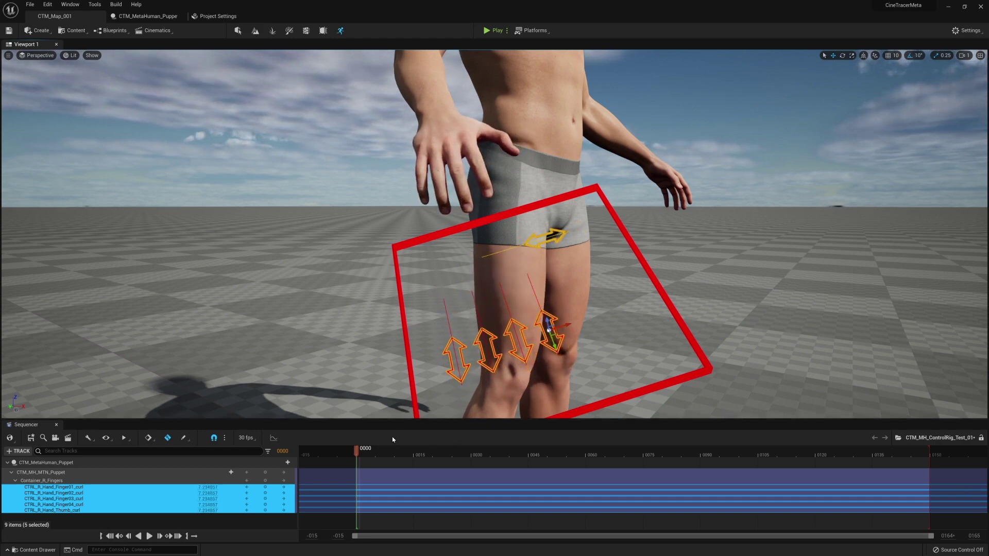
pyautogui.press('Return')
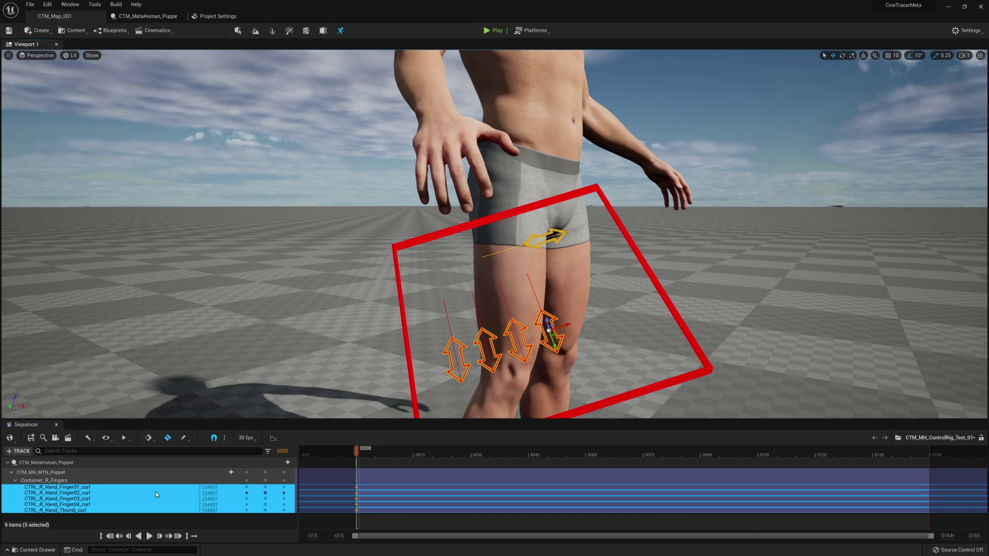
# - Key all five right-hand curls at about 4.8 on frame 15 and about 6.4 on frame 30
pyautogui.click(413, 453)
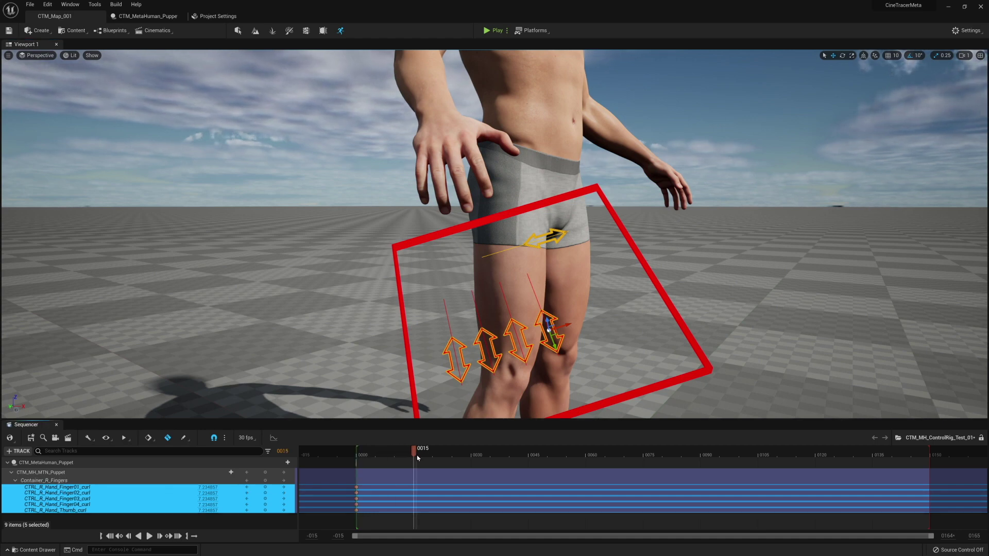
pyautogui.moveTo(553, 345); pyautogui.dragTo(545, 325)
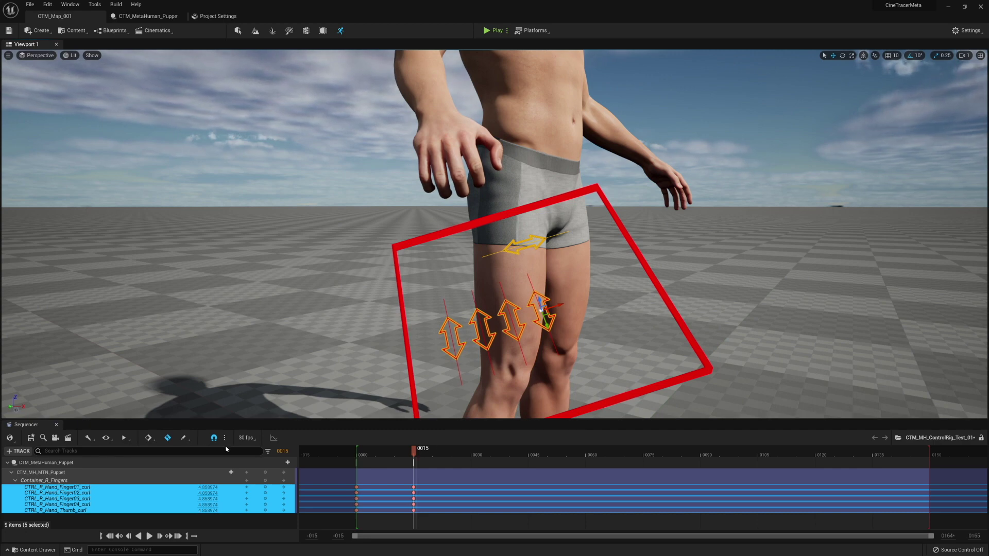
pyautogui.click(452, 455)
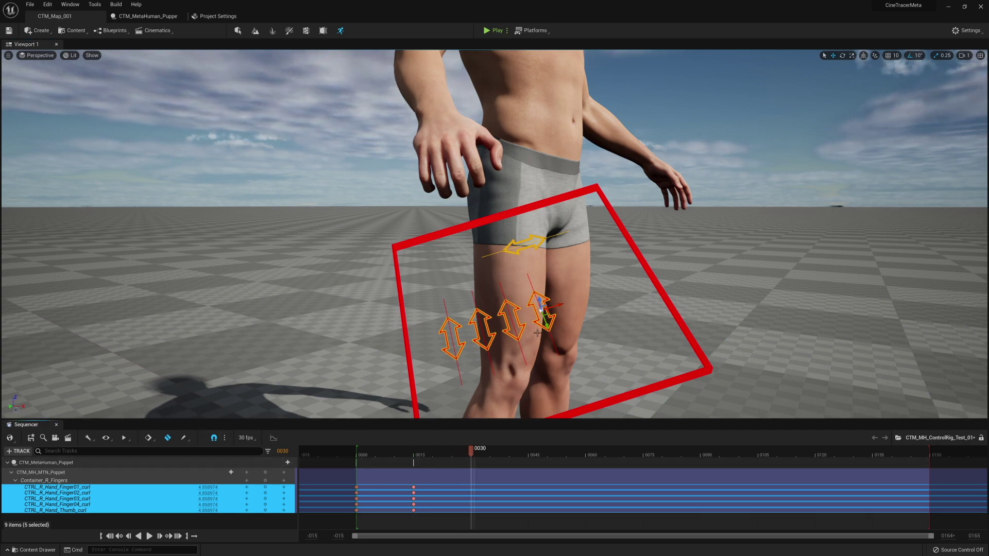
pyautogui.moveTo(548, 324); pyautogui.dragTo(526, 391)
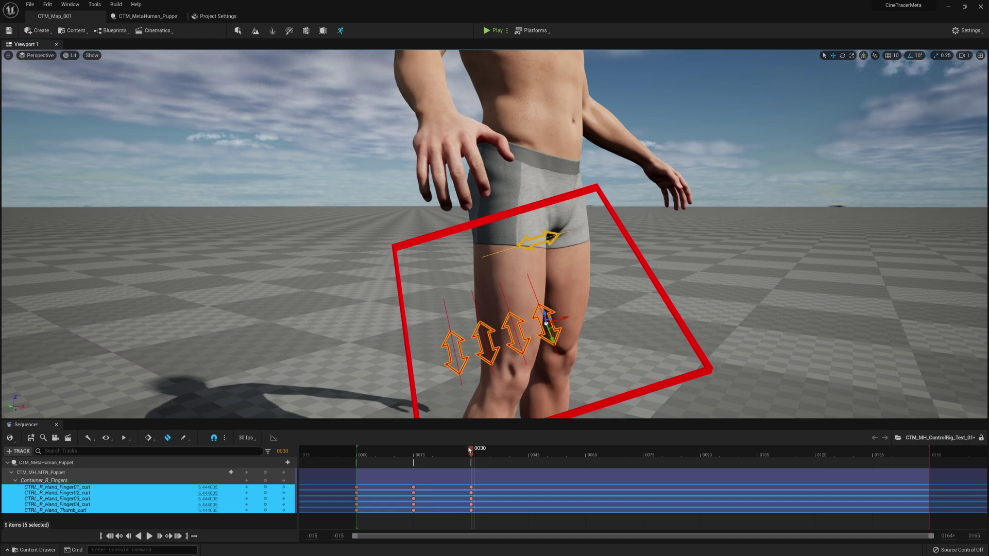
# - Key all five right-hand curls at about 9.3 on frame 45 and at 0.0 on frames 60 and 75
pyautogui.moveTo(469, 450); pyautogui.dragTo(527, 455)
pyautogui.moveTo(552, 341); pyautogui.dragTo(559, 369)
pyautogui.moveTo(535, 452); pyautogui.dragTo(574, 459)
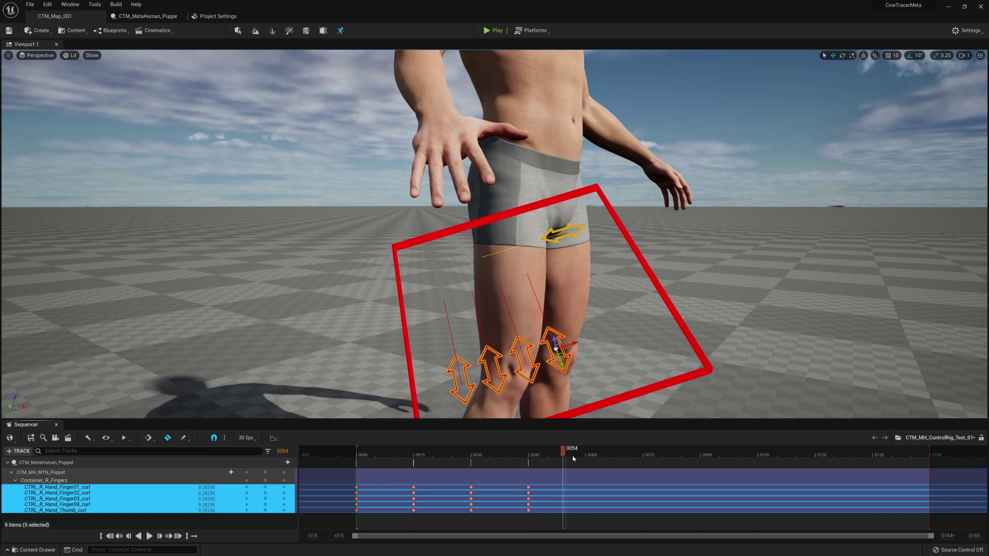
pyautogui.moveTo(562, 364); pyautogui.dragTo(531, 282)
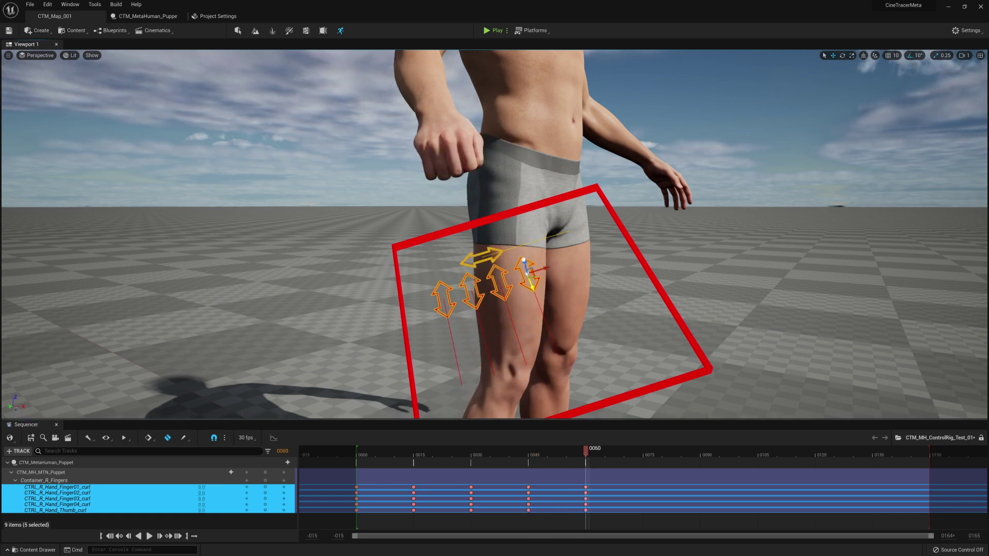
pyautogui.moveTo(587, 452); pyautogui.dragTo(645, 455)
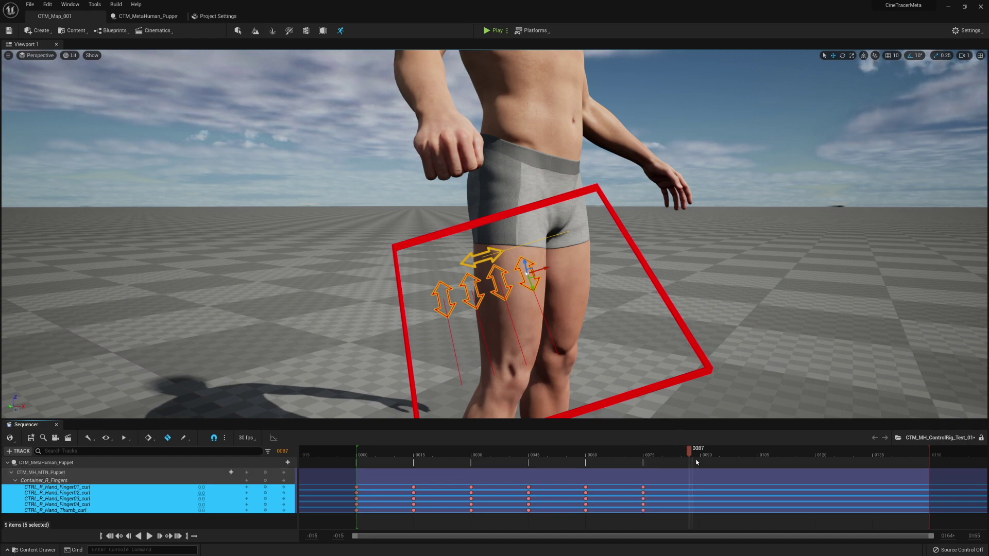
# - Key the index and middle finger curls at about 9 on frame 90, and all five curls at 0.0 on frame 105
pyautogui.click(511, 289)
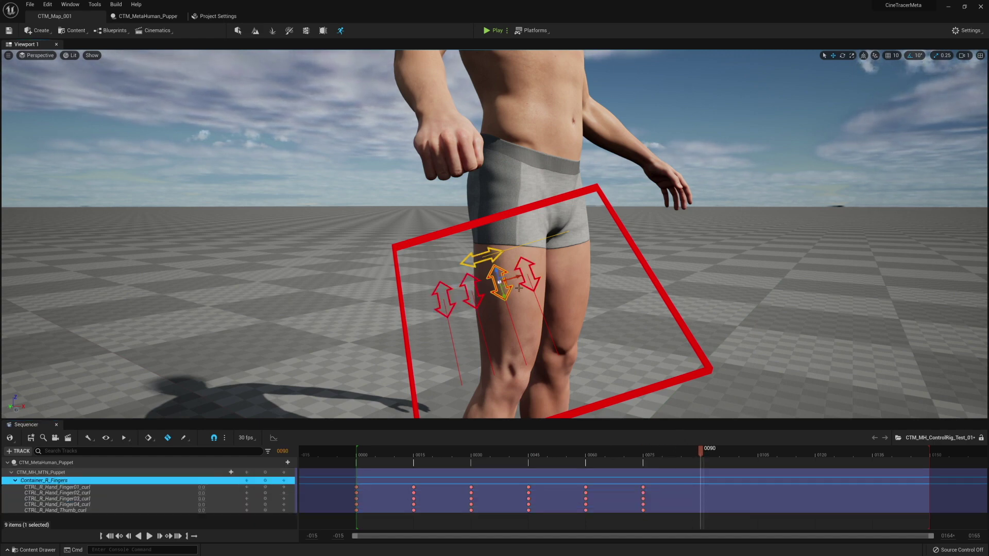
pyautogui.moveTo(533, 289); pyautogui.dragTo(555, 347)
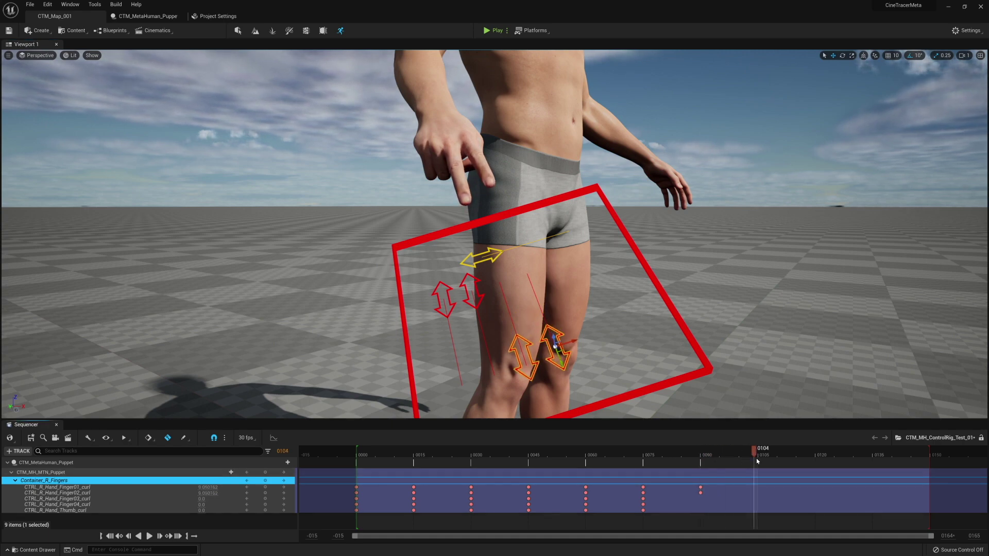
pyautogui.moveTo(759, 460); pyautogui.dragTo(701, 471)
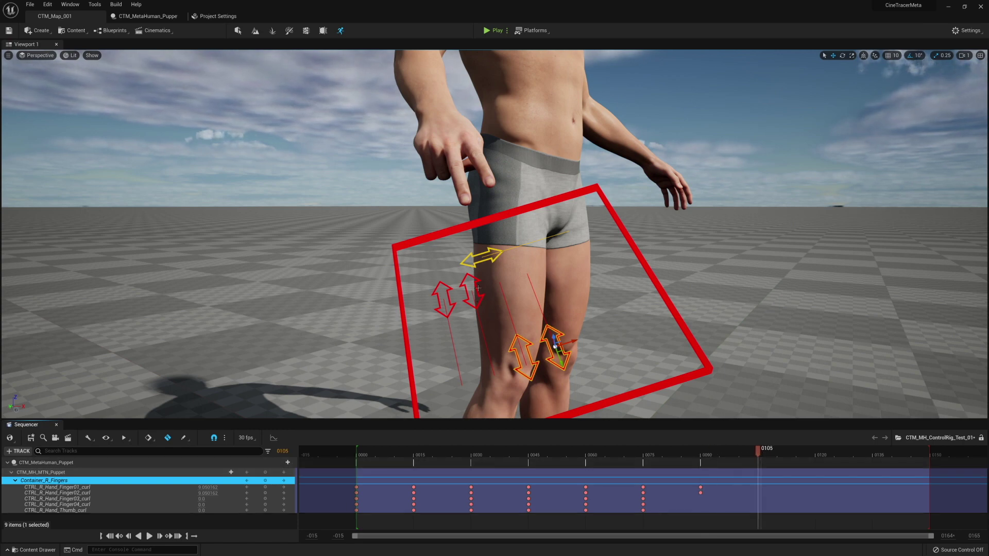
pyautogui.click(473, 265)
pyautogui.click(475, 287)
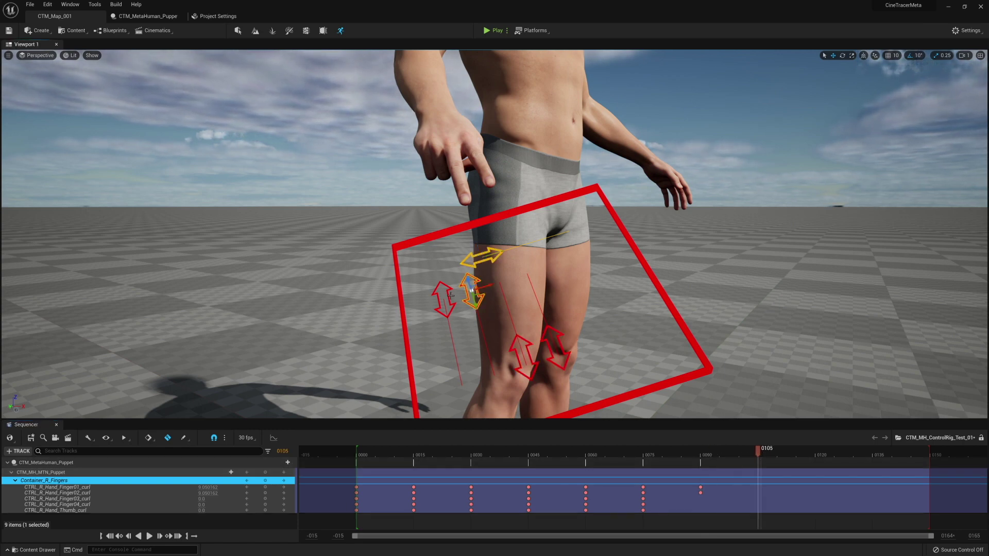
pyautogui.keyDown('ctrl'); pyautogui.click(512, 353); pyautogui.keyUp('ctrl')
pyautogui.keyDown('ctrl'); pyautogui.click(545, 341); pyautogui.keyUp('ctrl')
pyautogui.moveTo(560, 362); pyautogui.dragTo(531, 285)
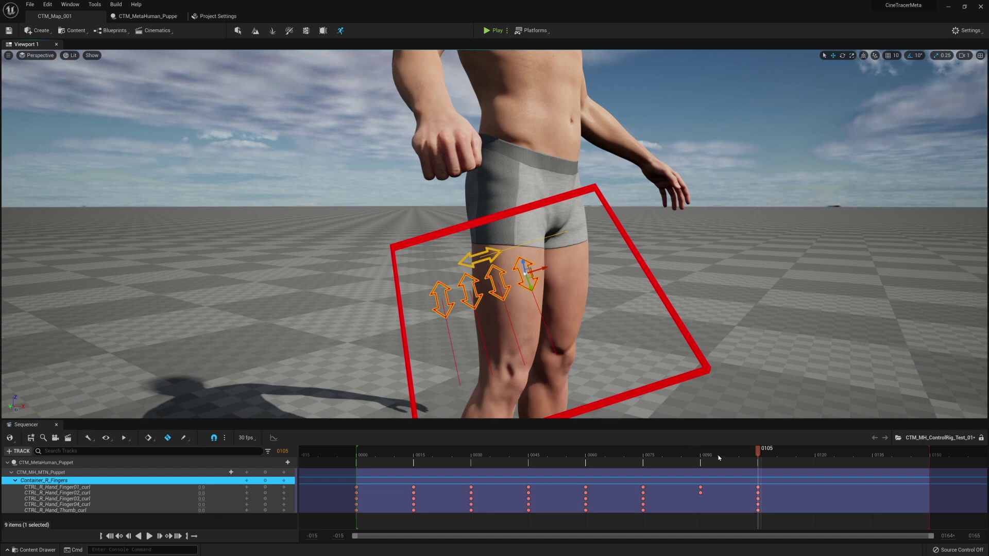
# - Play the finger animation from the start of the sequence past the last keys and stop it
pyautogui.click(704, 453)
pyautogui.press('Up')
pyautogui.press('space')
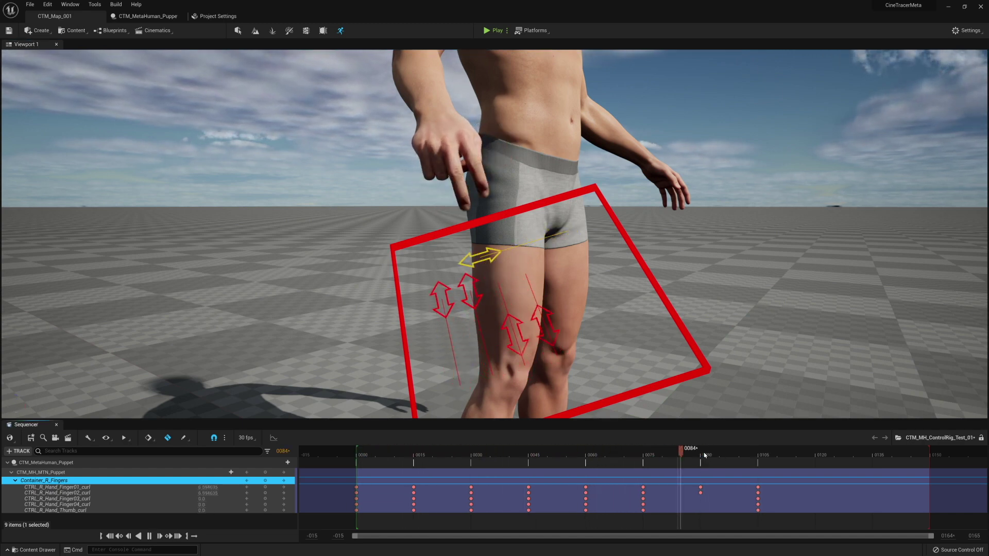
pyautogui.press('space')
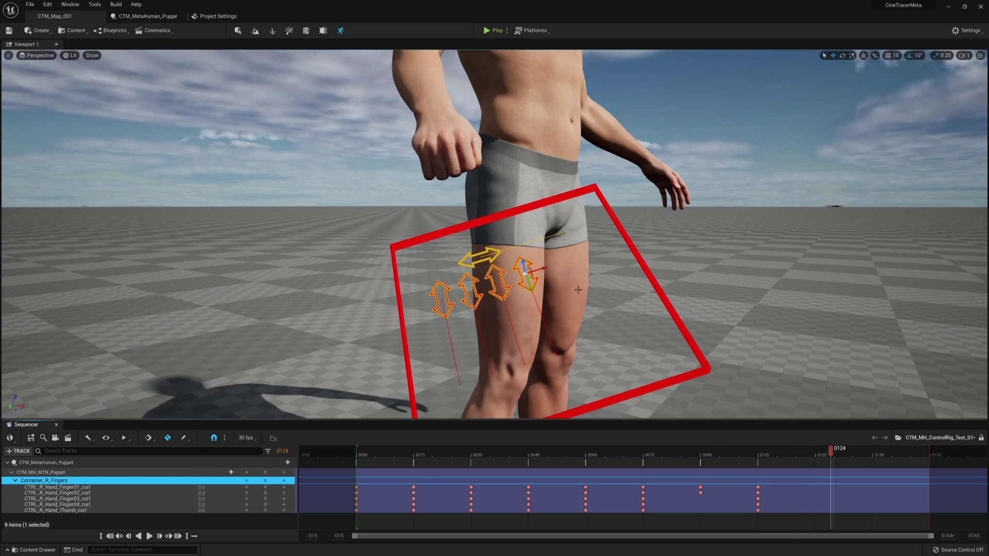
# - Scrub the hand animation back to frame 25 while viewing the whole character with its control board
pyautogui.keyDown('alt'); pyautogui.moveTo(578, 290); pyautogui.dragTo(575, 285); pyautogui.keyUp('alt')
pyautogui.moveTo(684, 117); pyautogui.dragTo(606, 202, button='right')
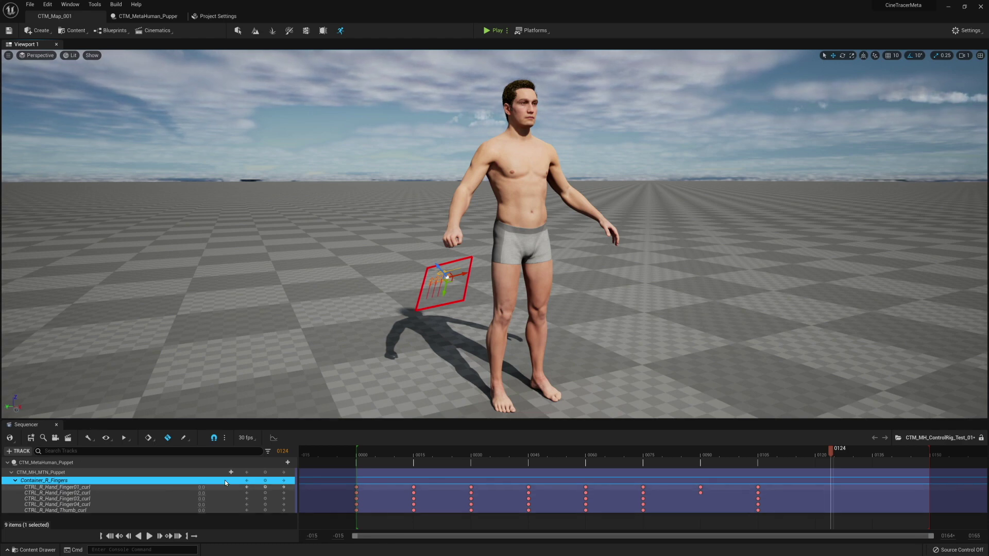
pyautogui.moveTo(515, 243); pyautogui.dragTo(542, 249, button='right')
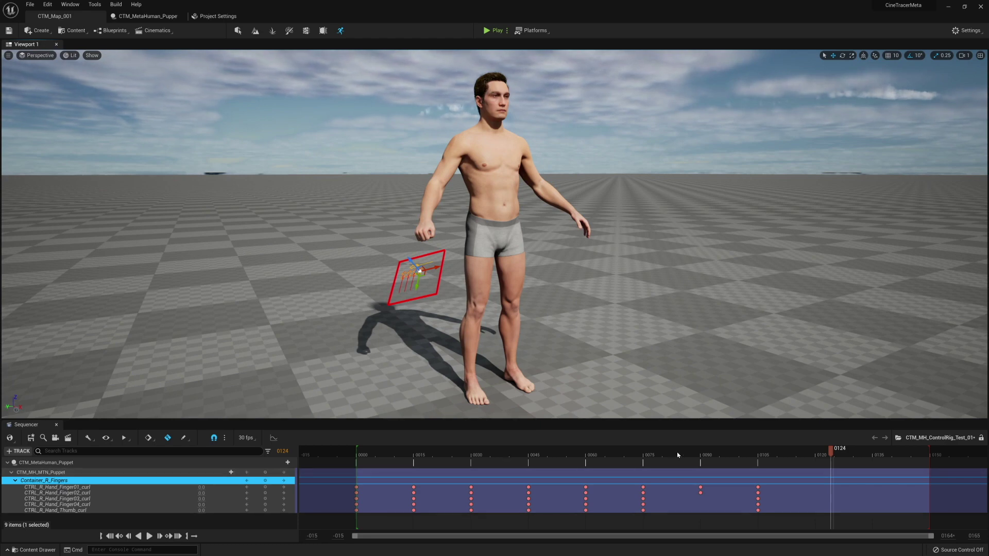
pyautogui.moveTo(830, 451); pyautogui.dragTo(455, 451)
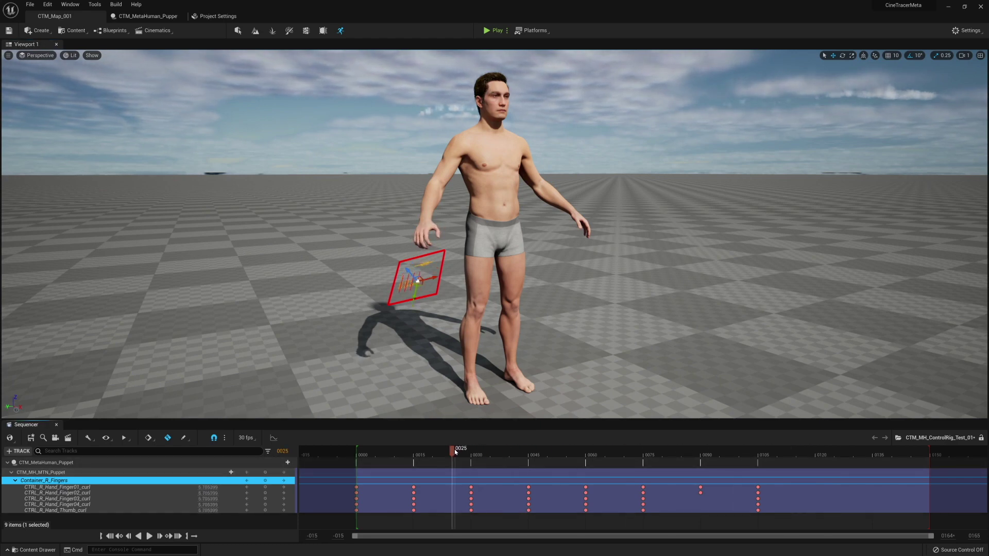
# - Replay the animation from frame 0 with a closer front view of the right hand and its curl board
pyautogui.press('Up')
pyautogui.moveTo(464, 330); pyautogui.dragTo(464, 298, button='right')
pyautogui.press('w')
pyautogui.press('w')
pyautogui.press('w')
pyautogui.press('a')
pyautogui.press('q')
pyautogui.moveTo(490, 225); pyautogui.dragTo(470, 380, button='right')
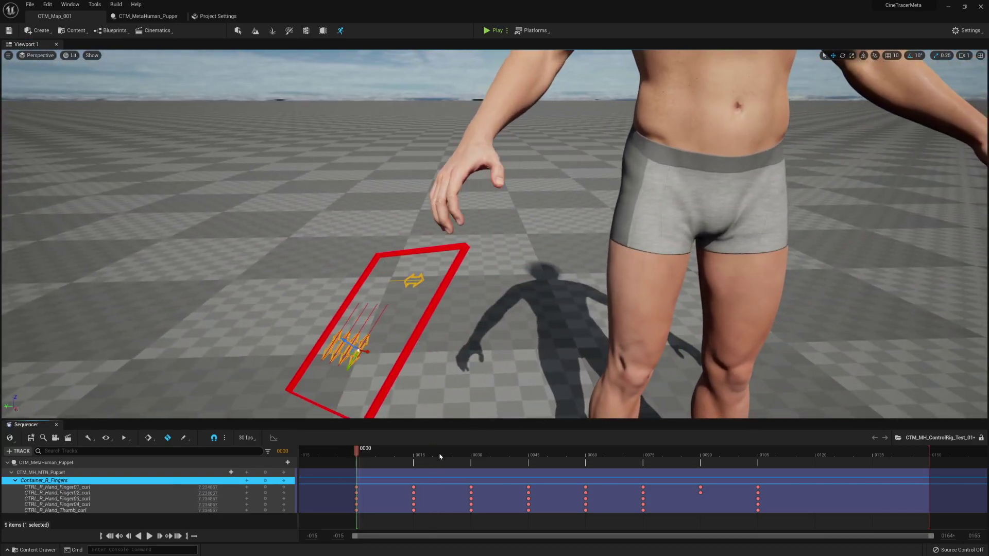
pyautogui.press('space')
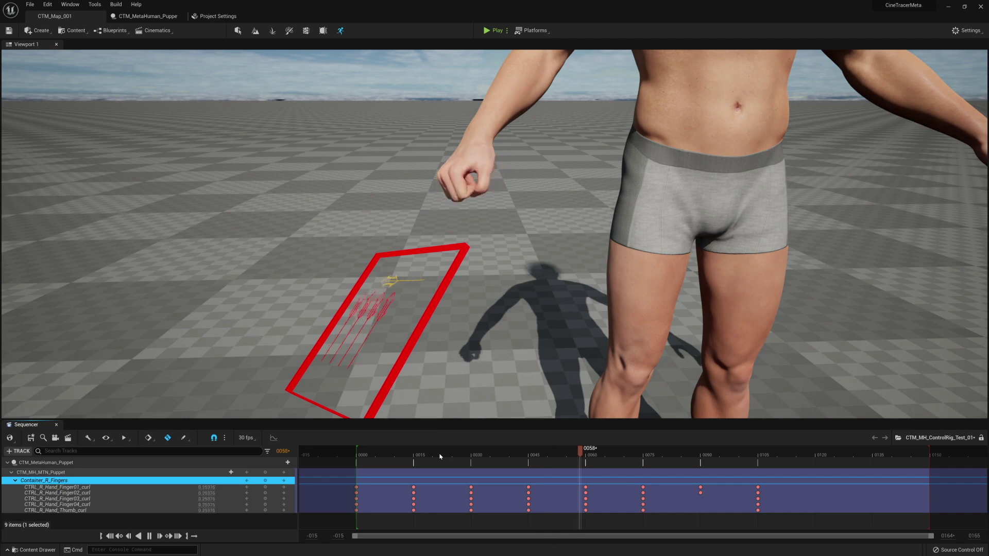